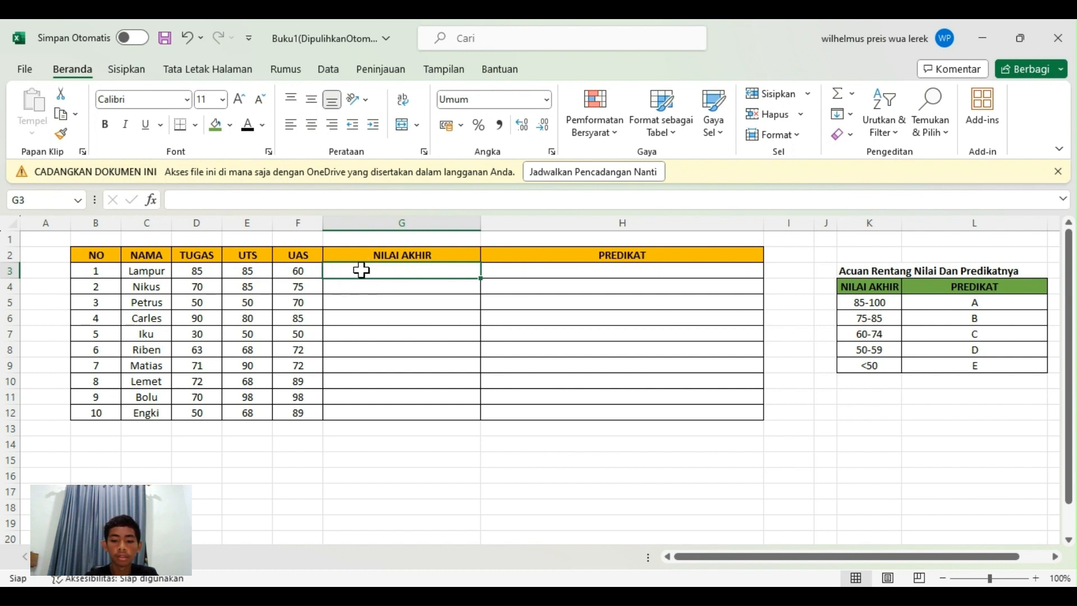
Start the NILAI AKHIR formula in G3 with the weighted TUGAS term =(0,2*D3)
{"action": "type", "text": "="}
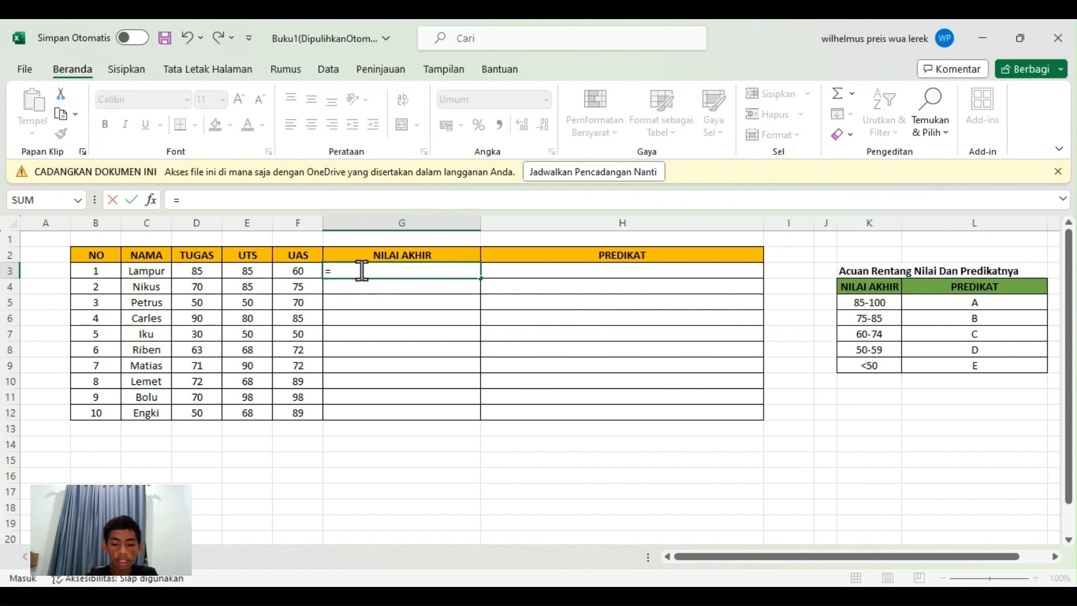
{"action": "type", "text": "("}
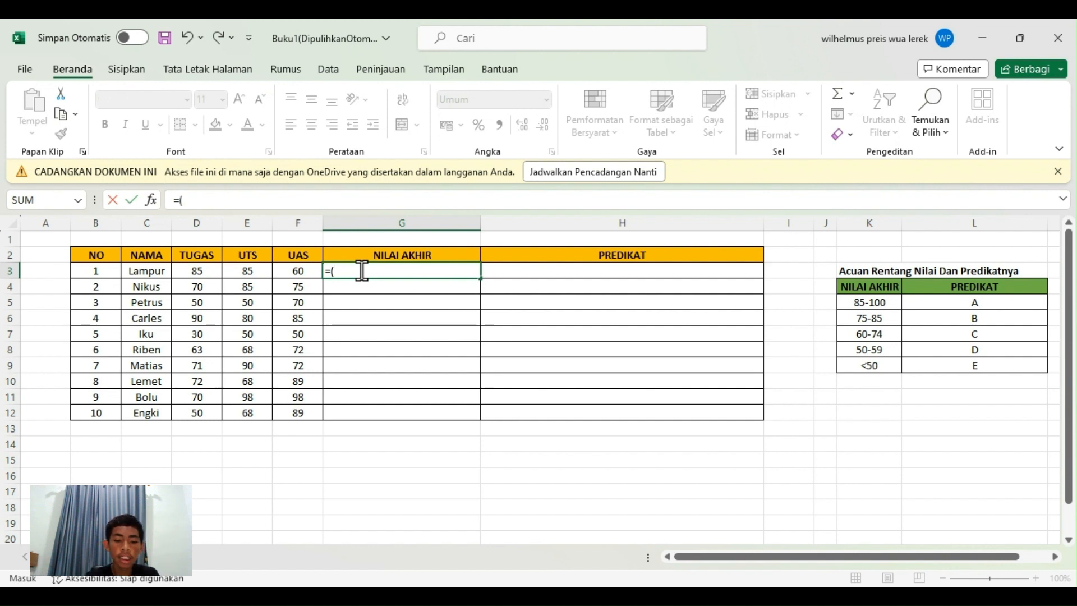
{"action": "type", "text": "0,2"}
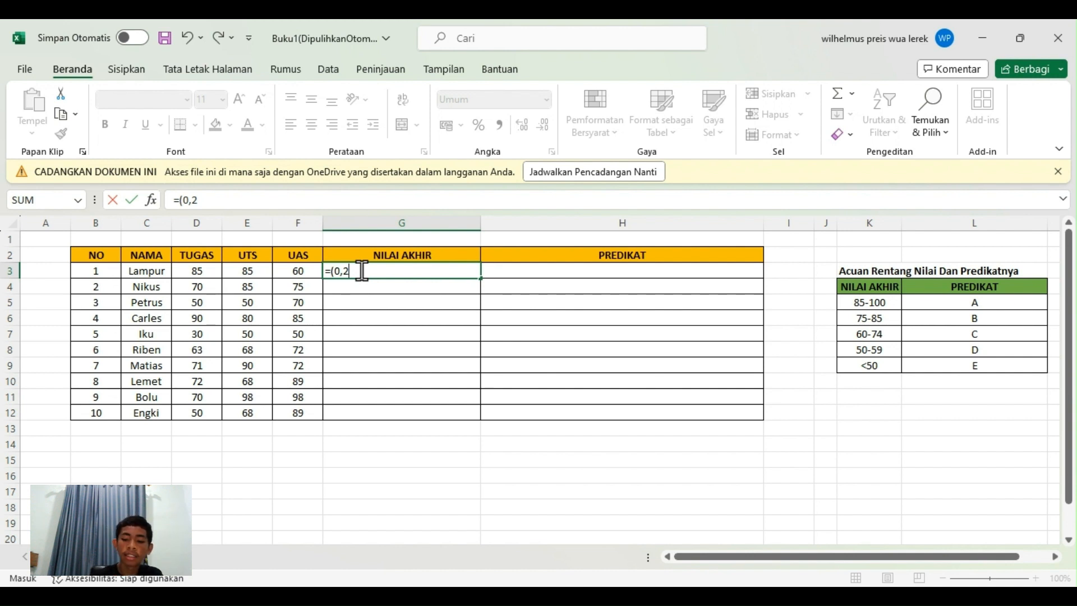
{"action": "type", "text": "*"}
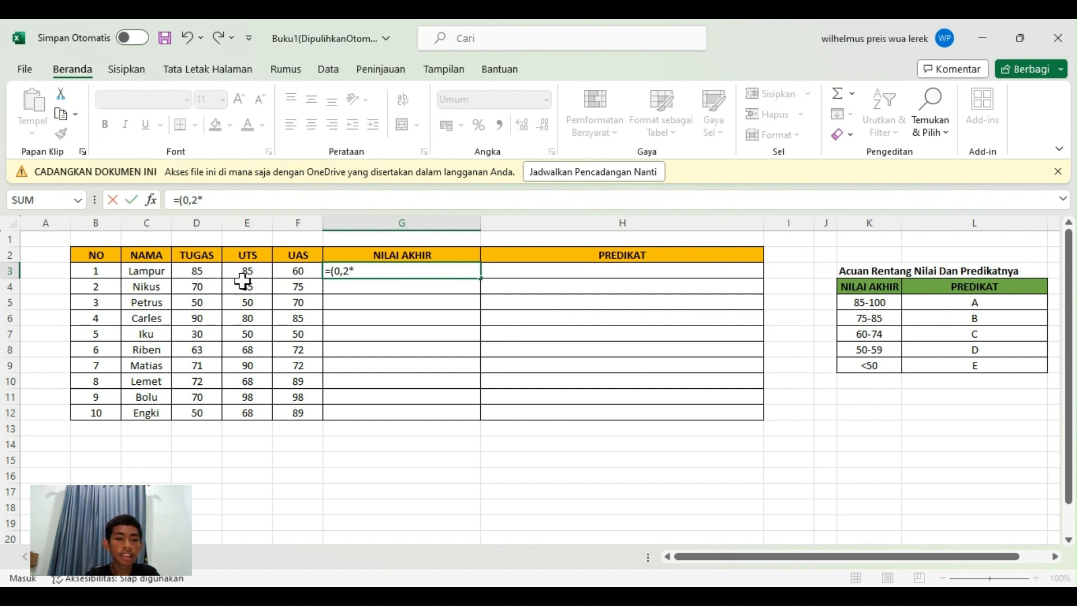
{"action": "left_click", "coordinate": [203, 272]}
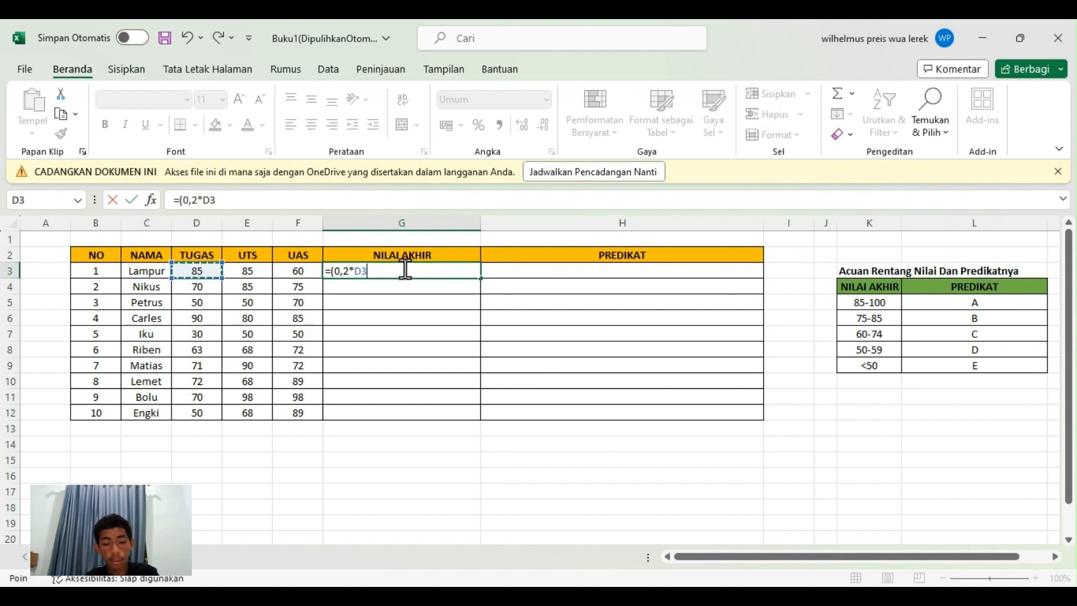
{"action": "type", "text": ")"}
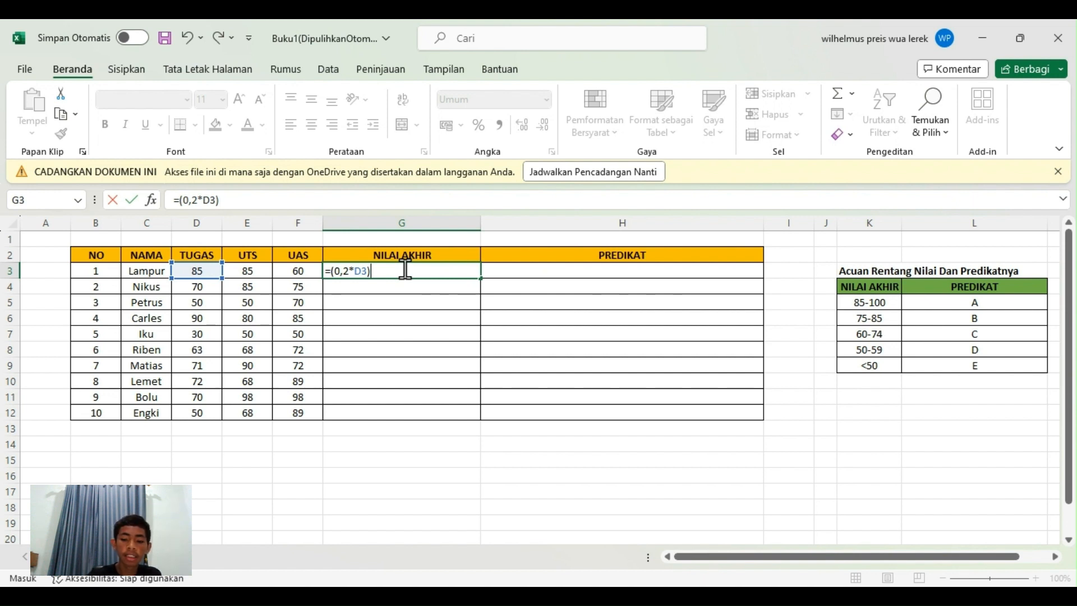
Add the weighted UTS term +(0,35*E3) to the formula in G3
{"action": "type", "text": "+"}
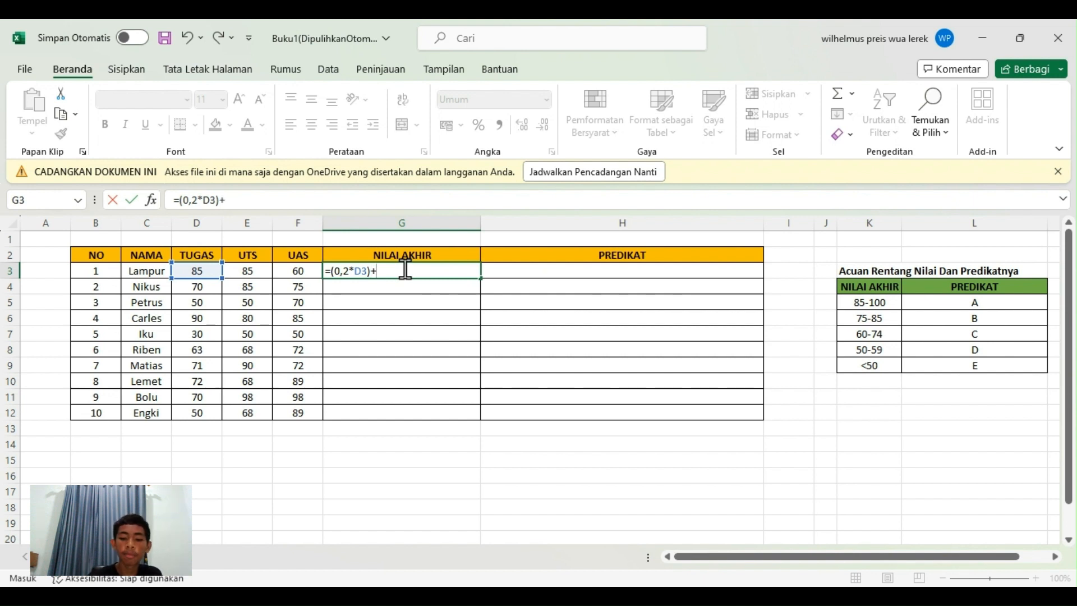
{"action": "type", "text": "("}
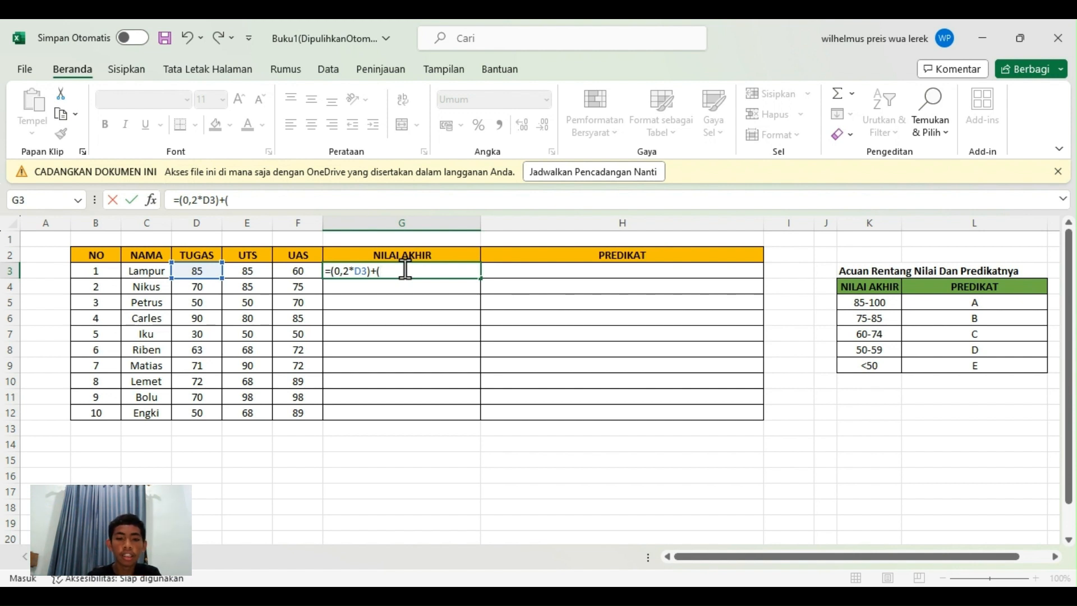
{"action": "type", "text": "0,35"}
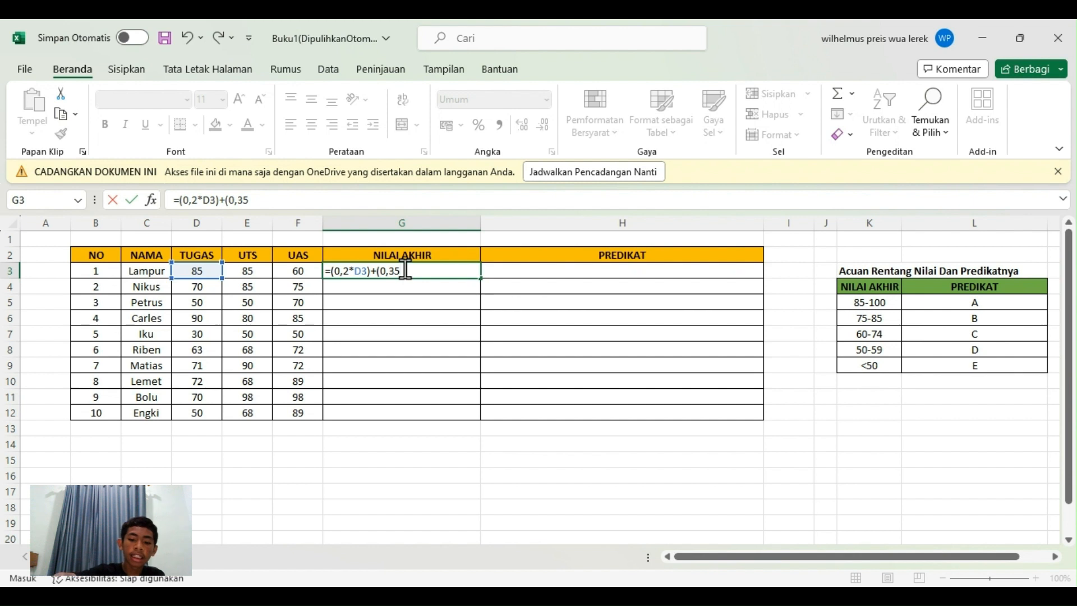
{"action": "type", "text": "*"}
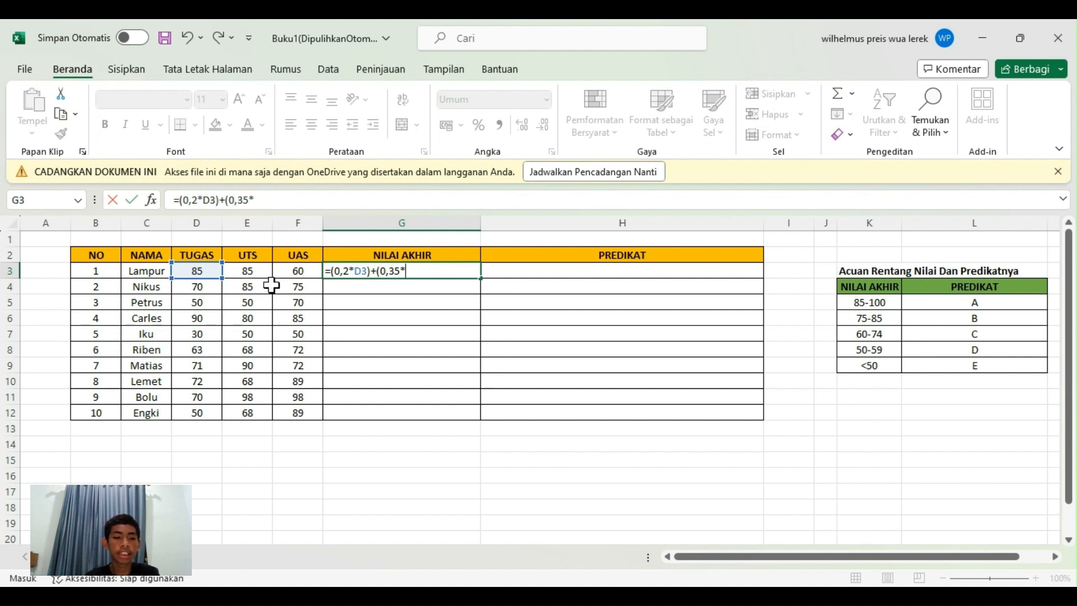
{"action": "left_click", "coordinate": [256, 271]}
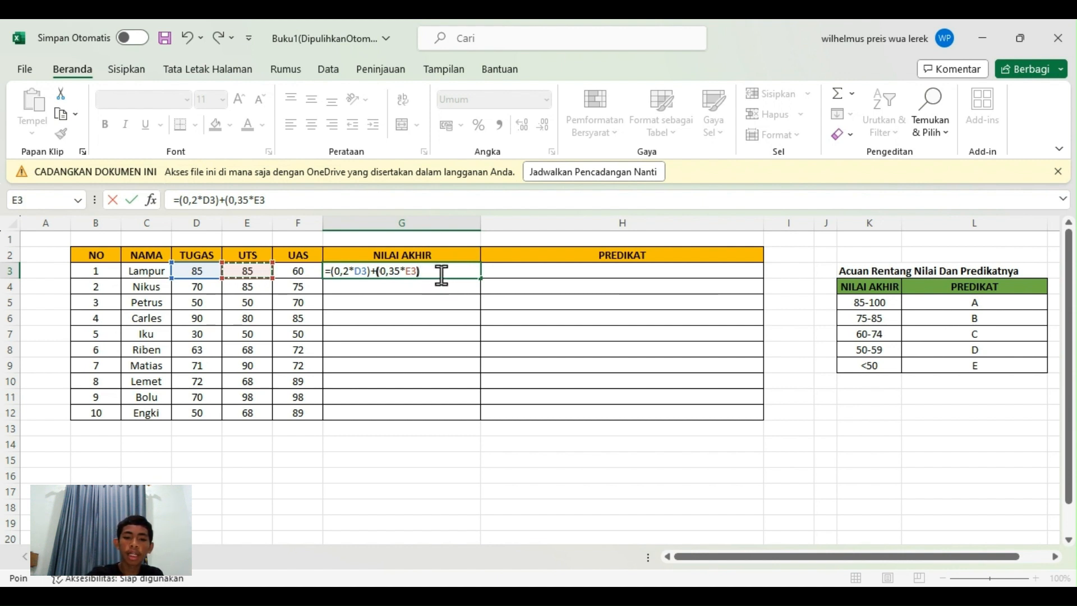
{"action": "type", "text": ")"}
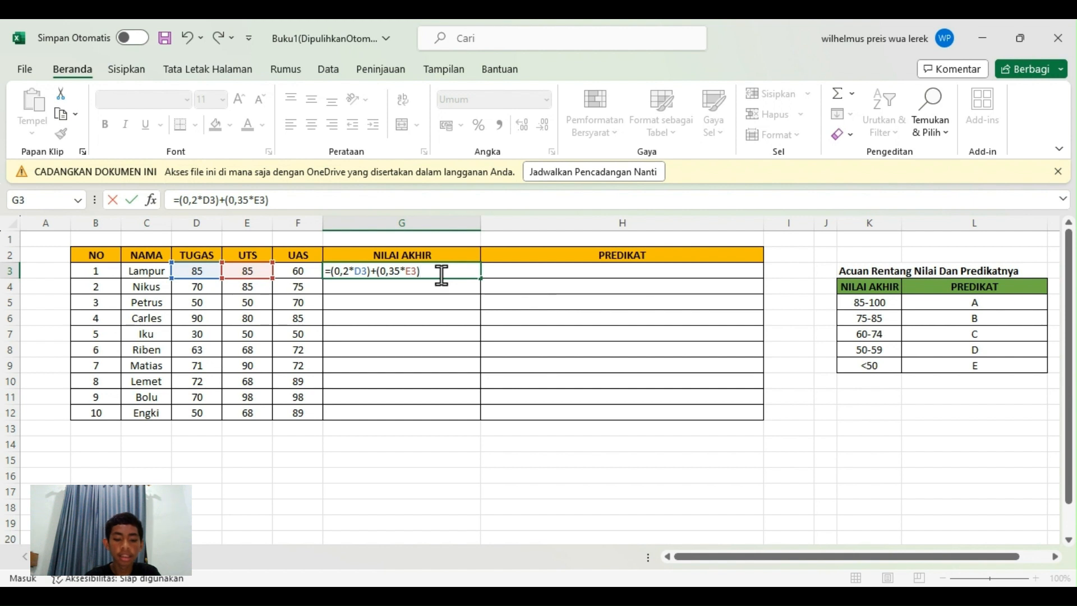
Add the weighted UAS term +(0,4*F3) to the formula in G3 and enter the formula
{"action": "type", "text": "+"}
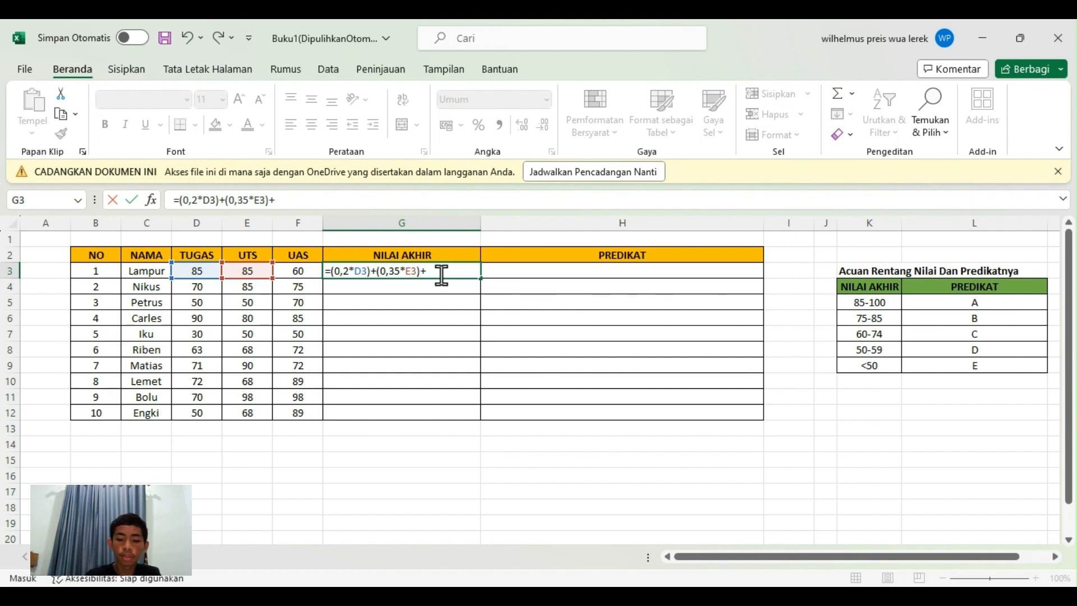
{"action": "type", "text": "("}
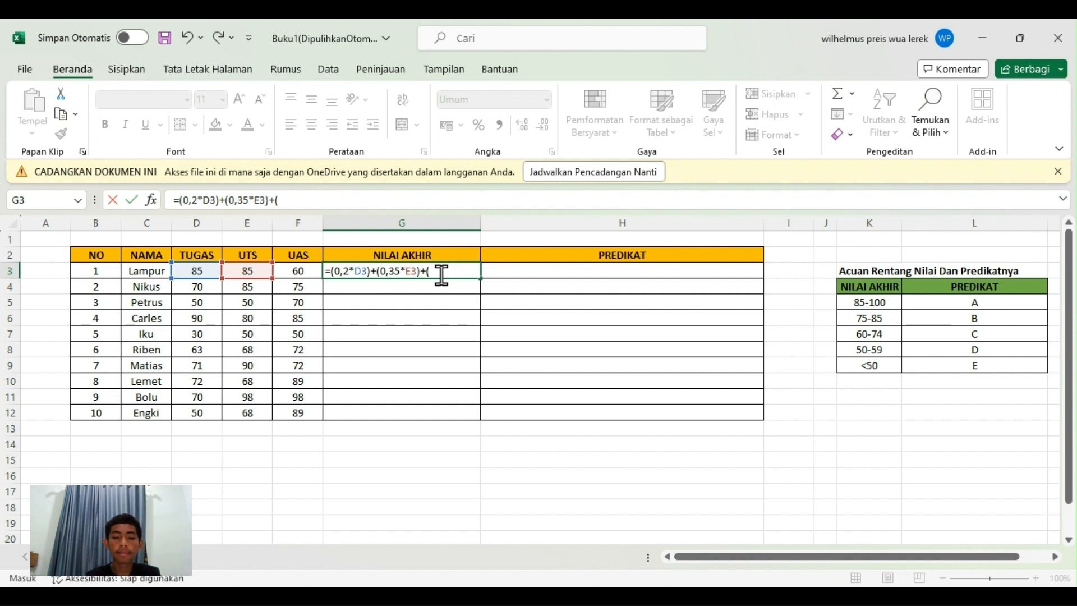
{"action": "type", "text": "0,4"}
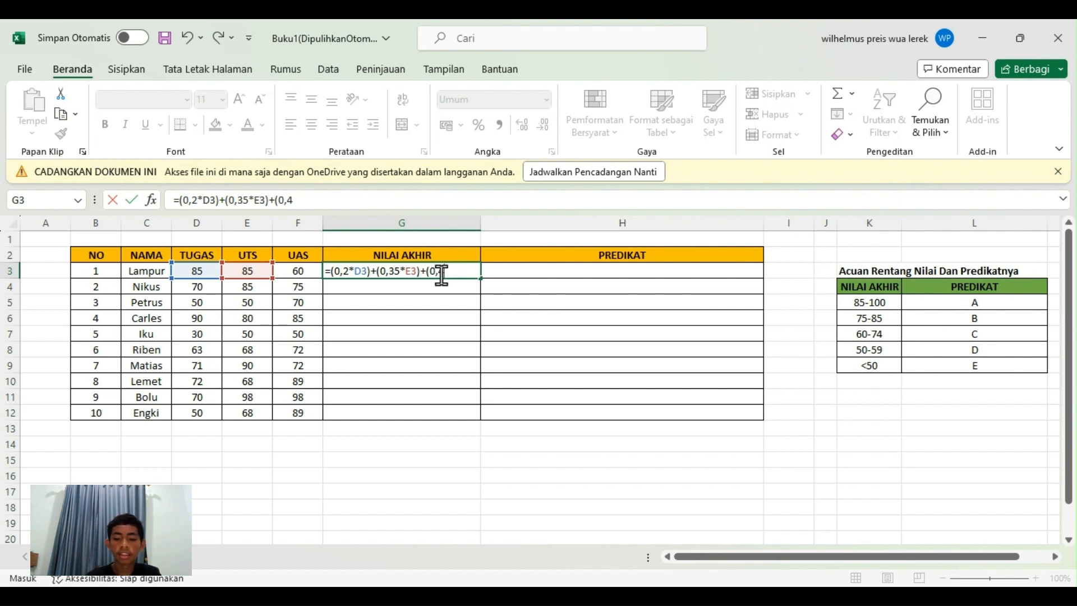
{"action": "type", "text": "*"}
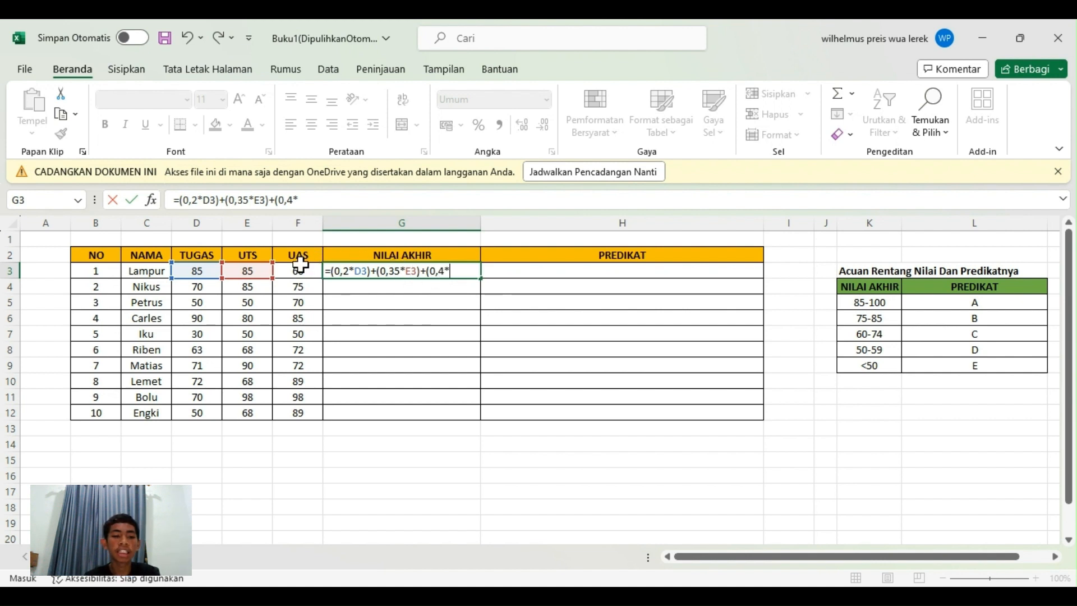
{"action": "left_click", "coordinate": [303, 271]}
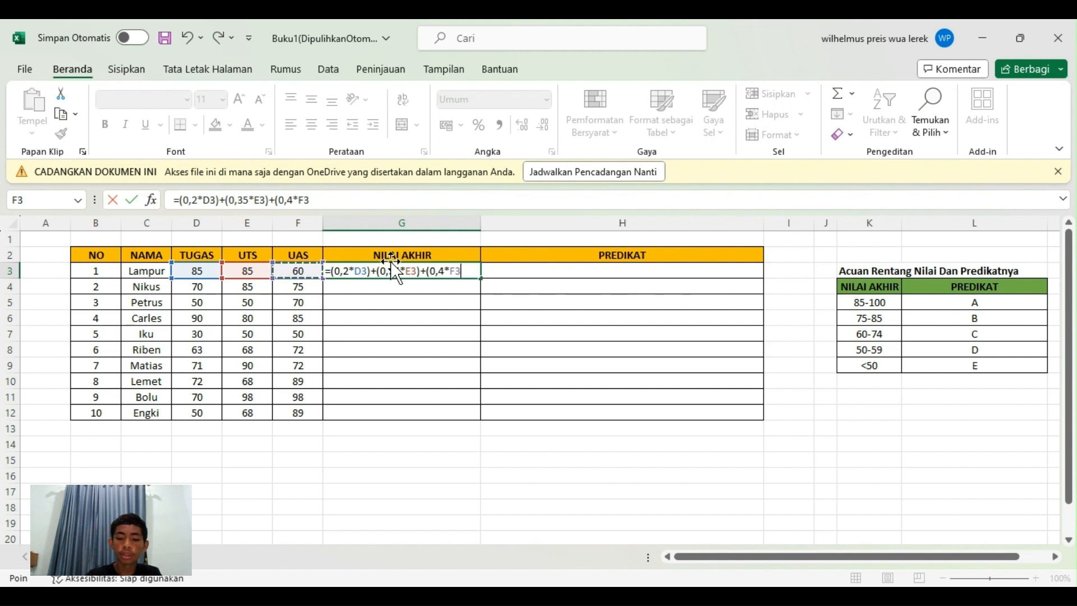
{"action": "type", "text": ")"}
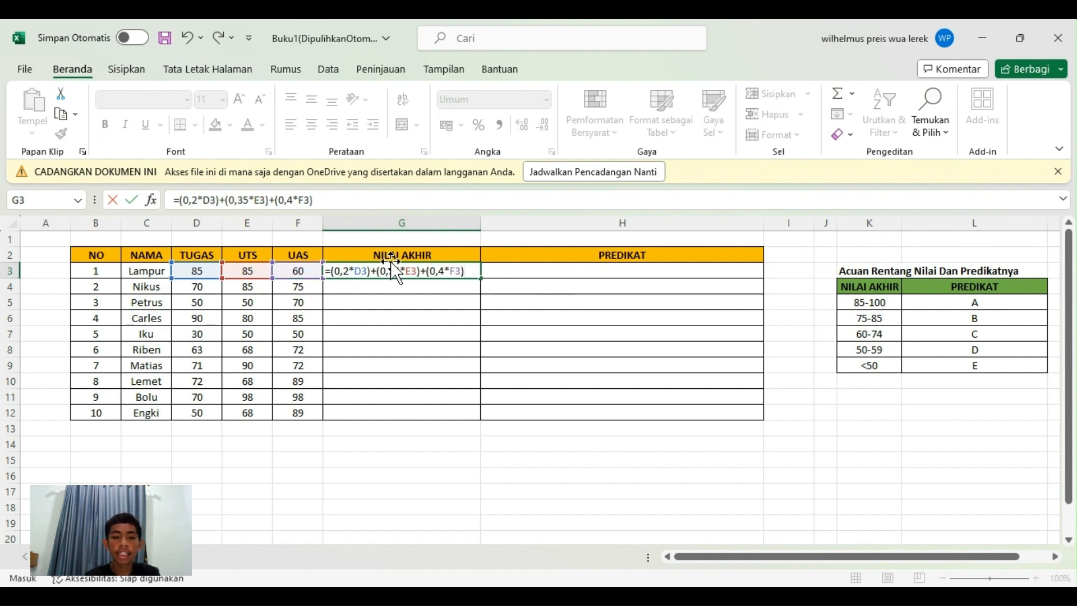
{"action": "key", "text": "Return"}
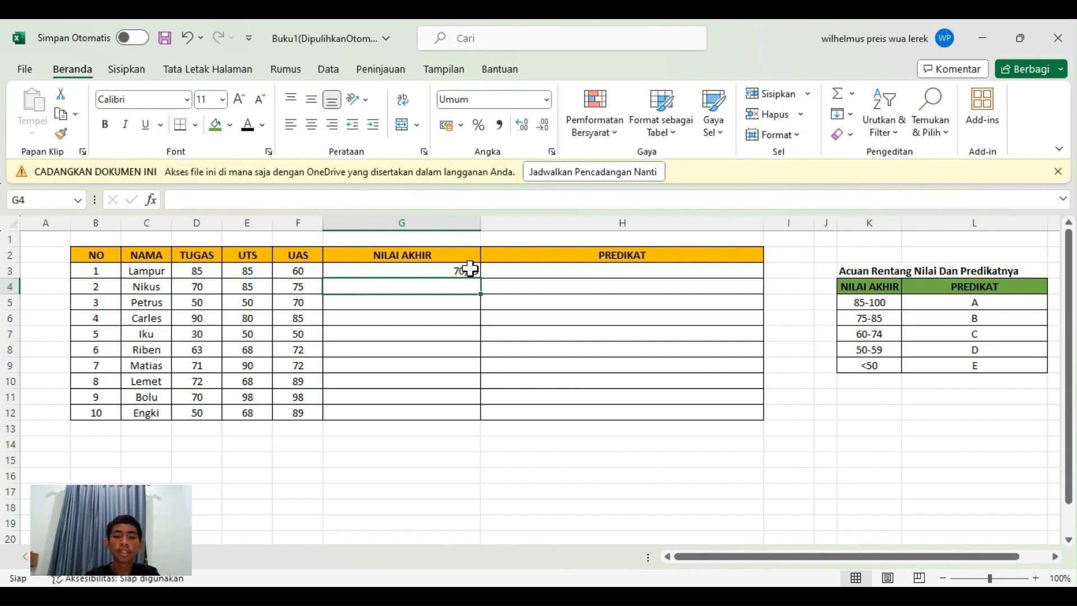
Format the final score in G3 to show no decimals and fill its formula down to G12
{"action": "left_click", "coordinate": [473, 270]}
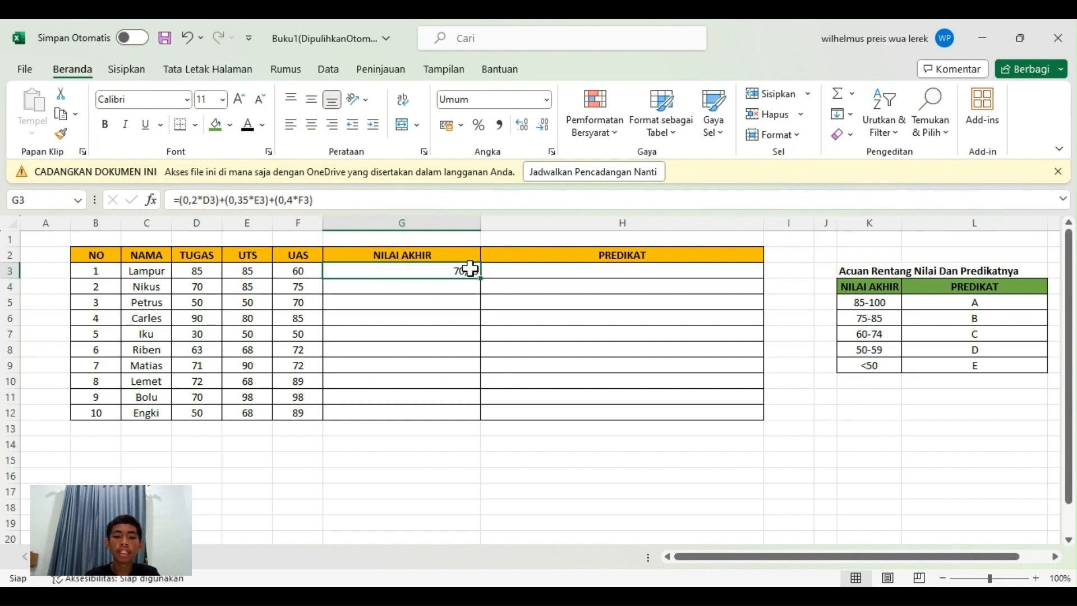
{"action": "left_click", "coordinate": [550, 127]}
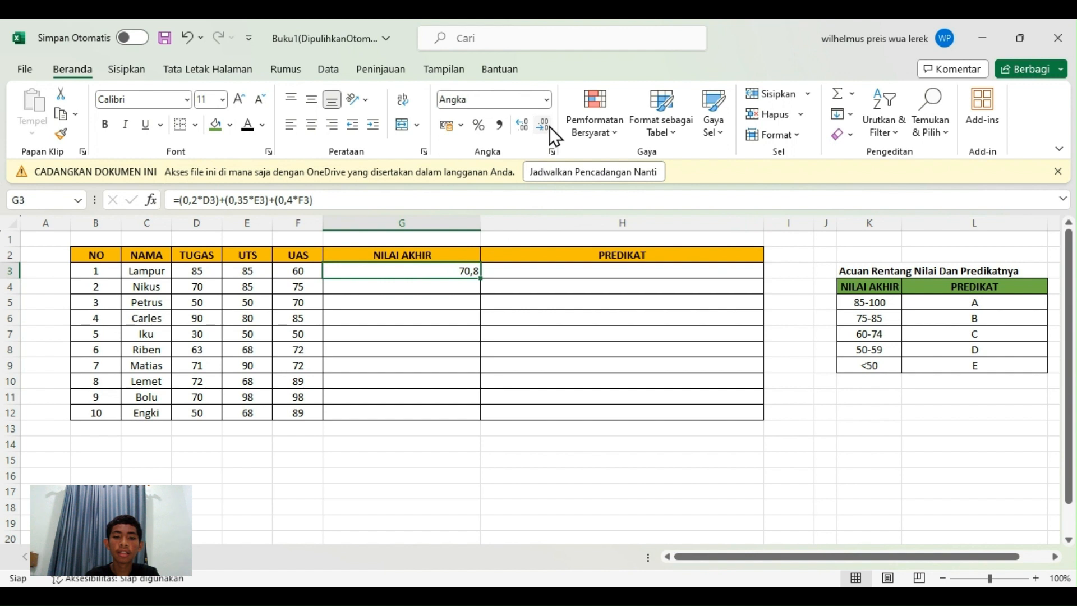
{"action": "left_click", "coordinate": [550, 126]}
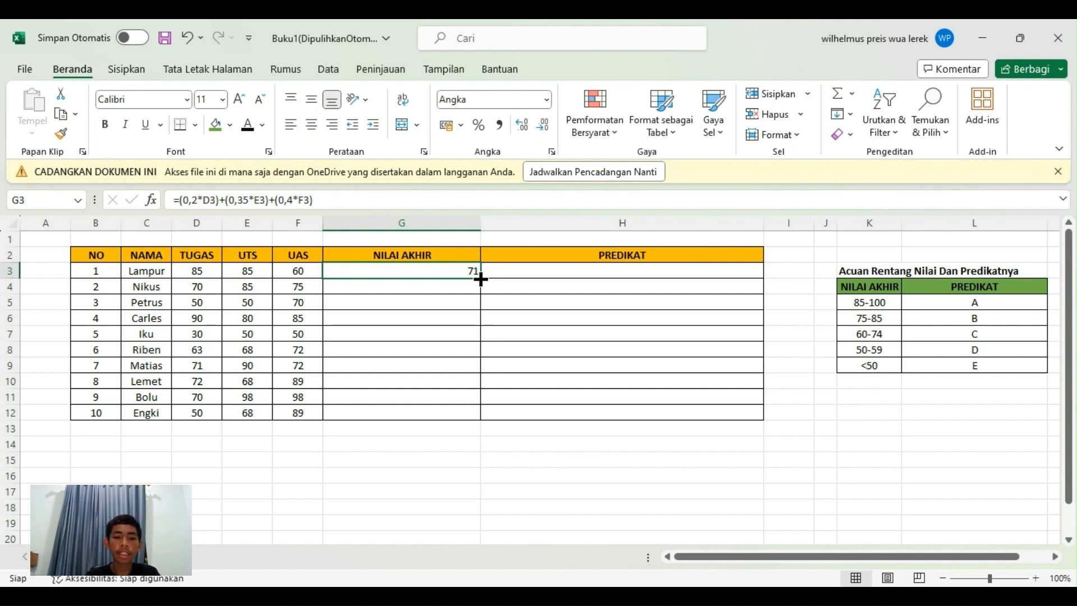
{"action": "left_click_drag", "start_coordinate": [481, 279], "coordinate": [485, 422]}
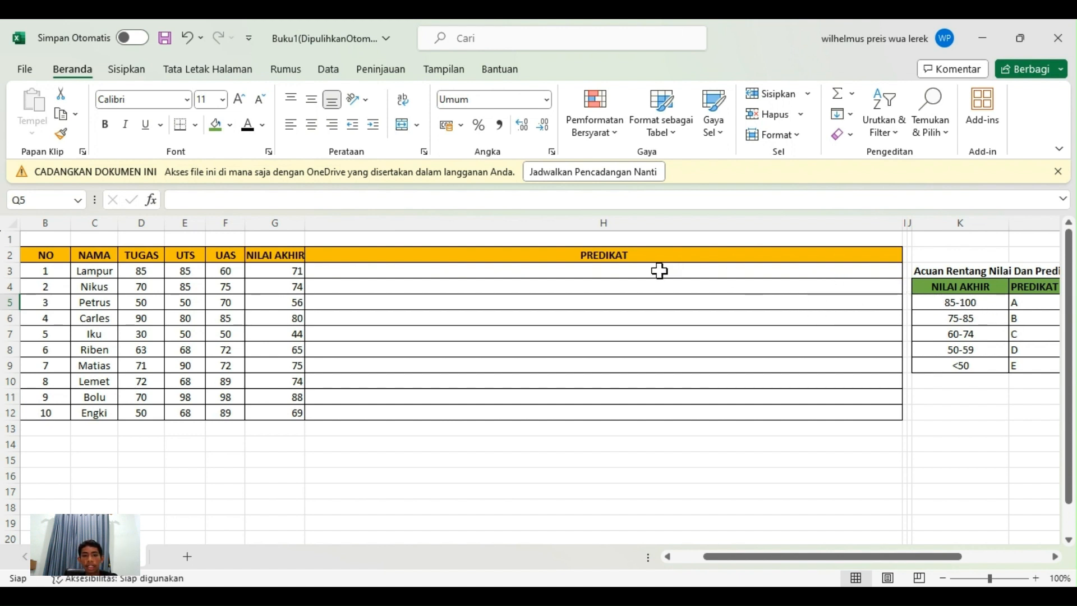
Start the PREDIKAT formula in H3 with the first lower-bound condition =IF(AND(G3>=85;
{"action": "left_click", "coordinate": [346, 273]}
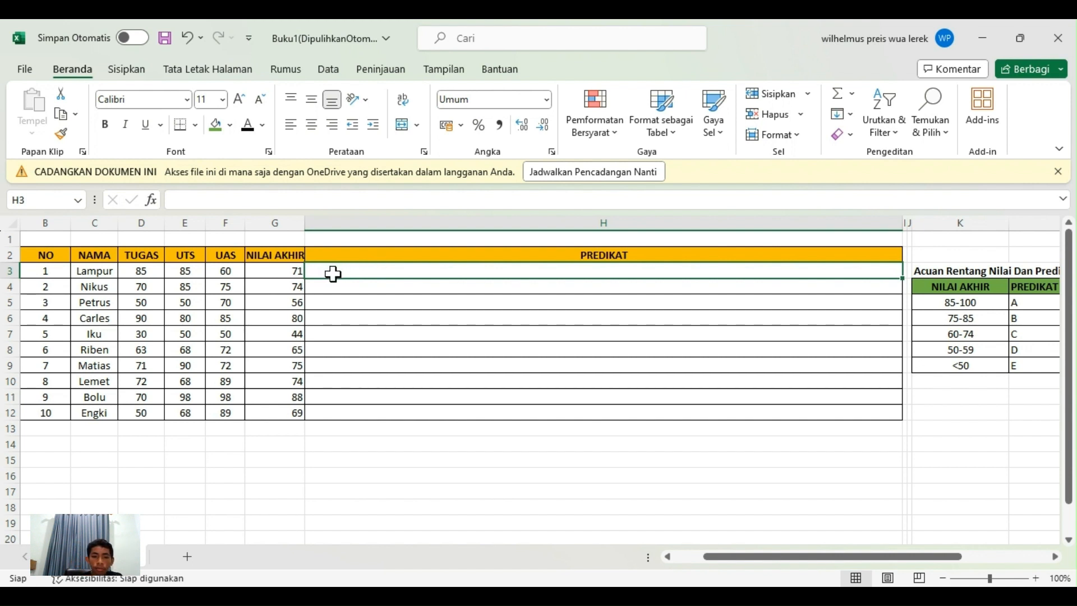
{"action": "type", "text": "="}
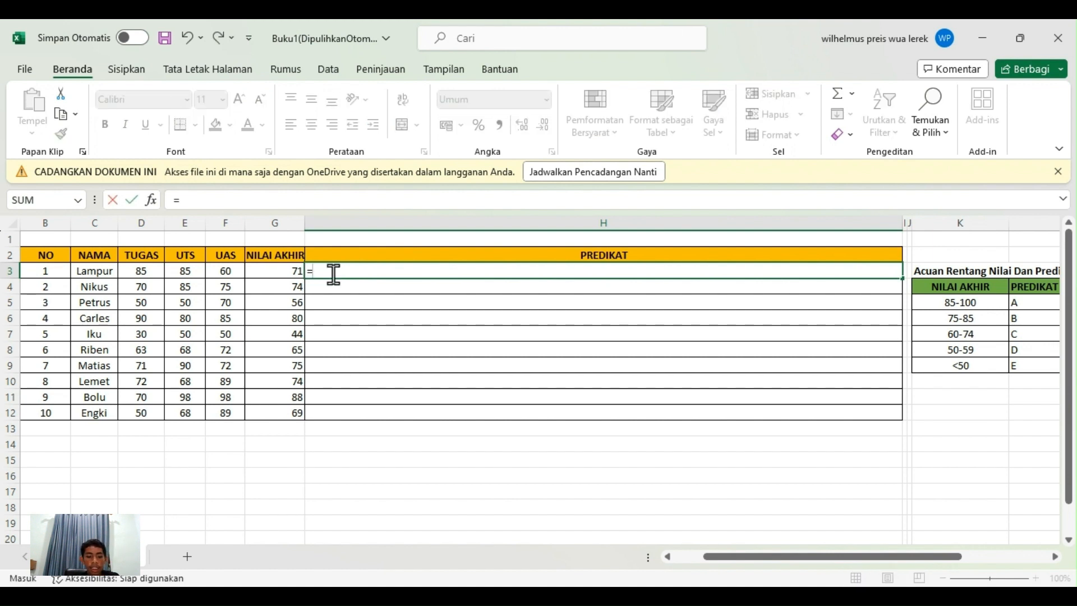
{"action": "type", "text": "IF("}
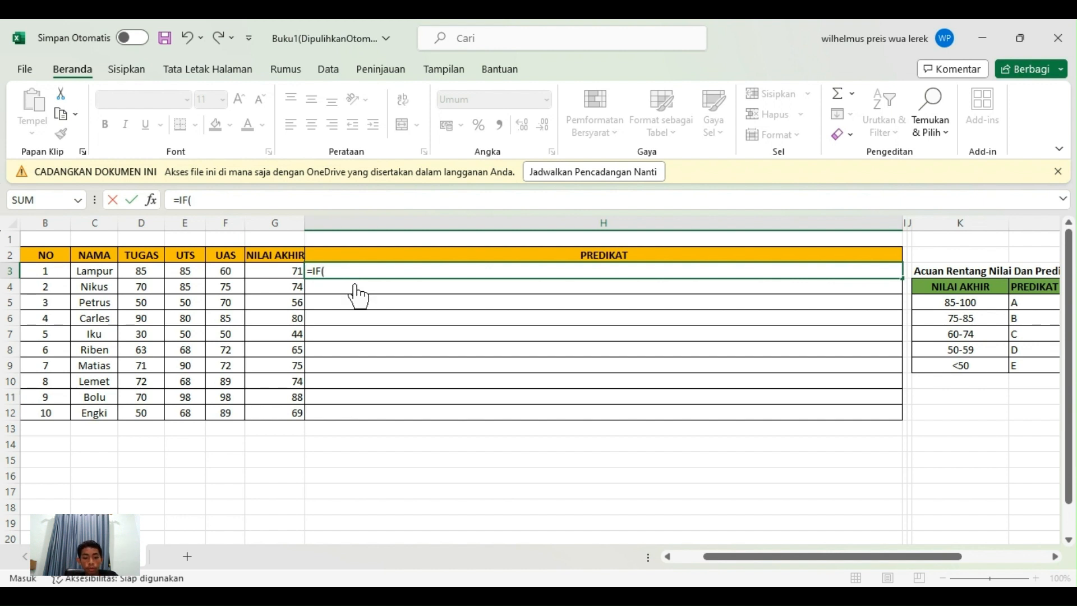
{"action": "type", "text": "AND"}
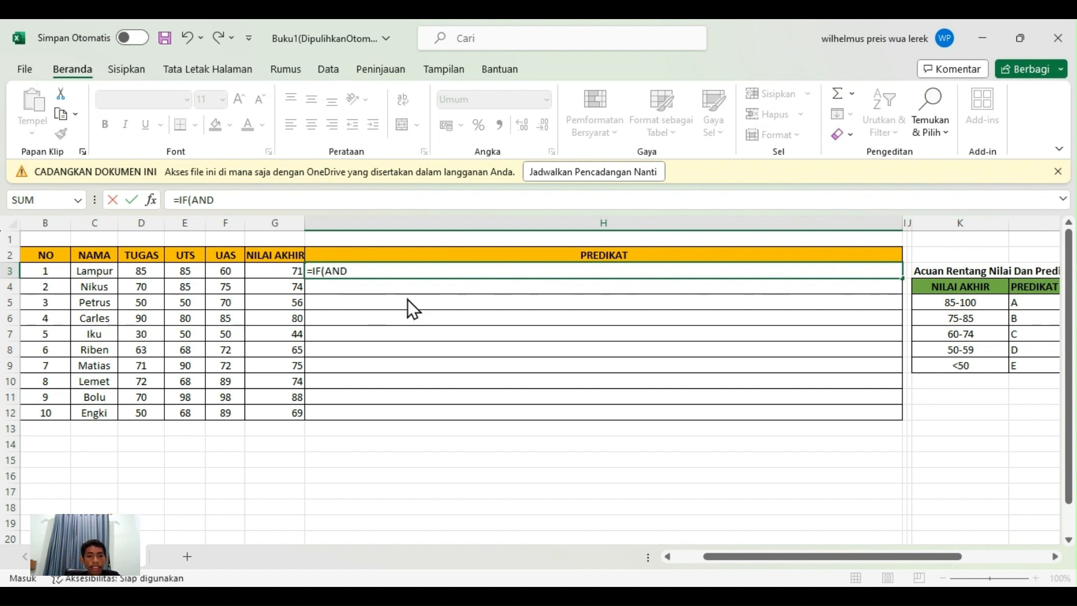
{"action": "type", "text": "("}
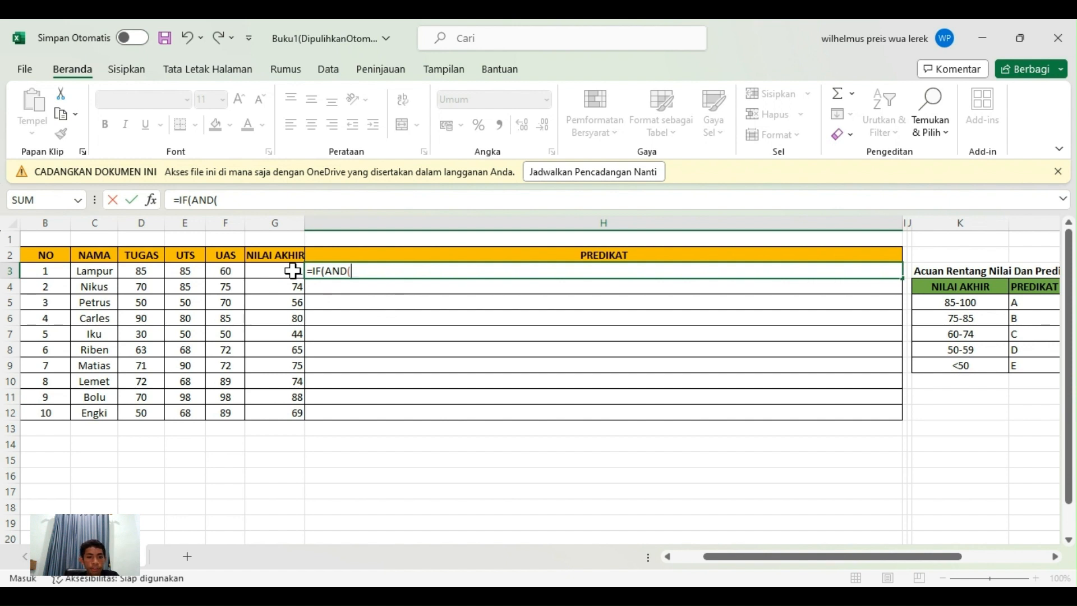
{"action": "left_click", "coordinate": [292, 271]}
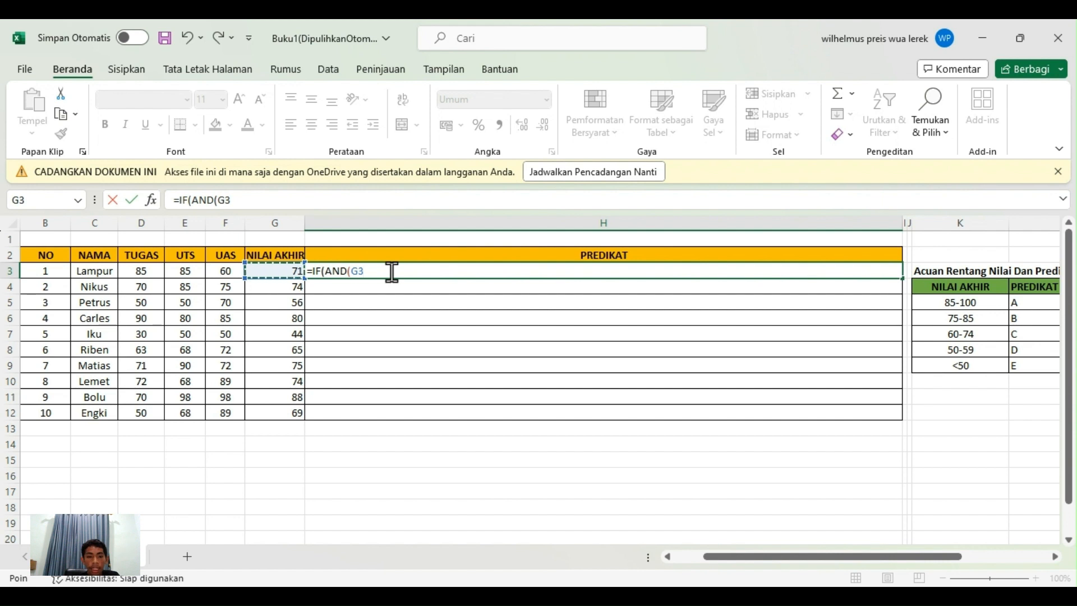
{"action": "type", "text": ">="}
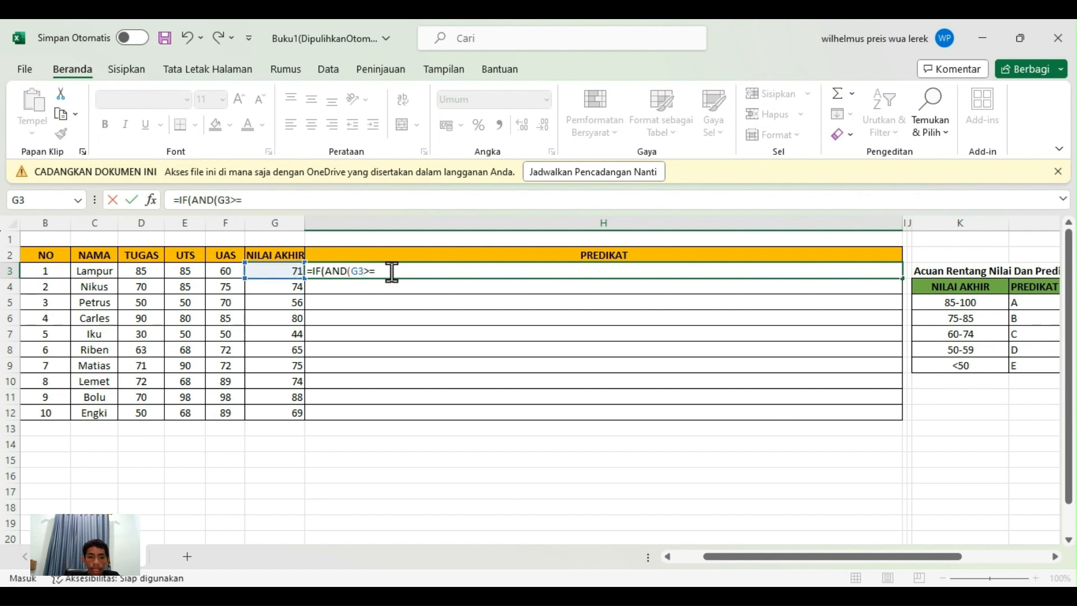
{"action": "type", "text": "85;"}
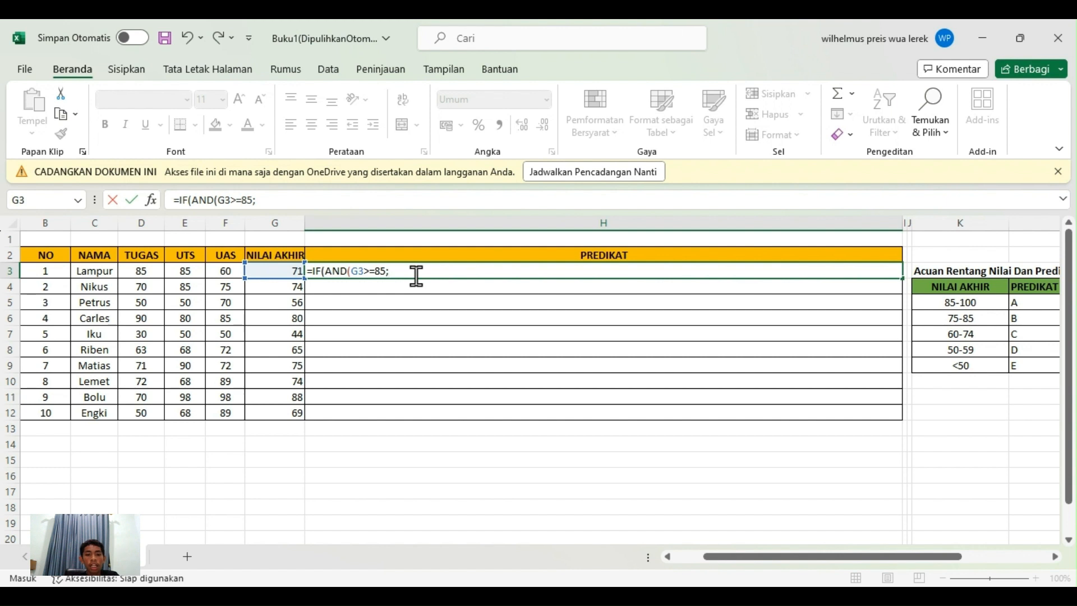
Complete the first condition in the H3 formula with the upper bound G3<100); and the result "A";
{"action": "left_click", "coordinate": [295, 272]}
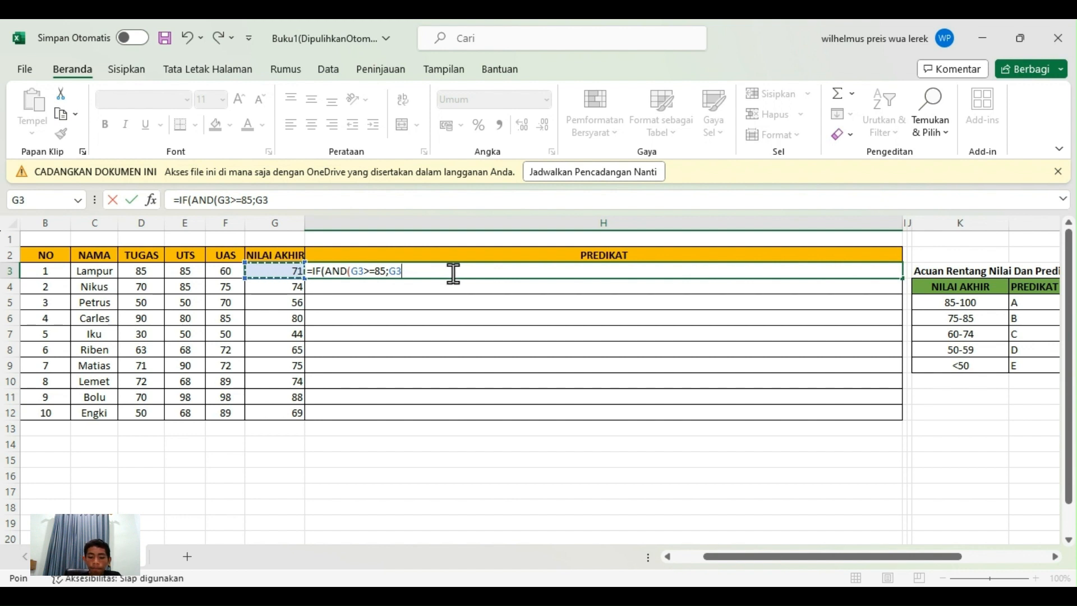
{"action": "type", "text": "<"}
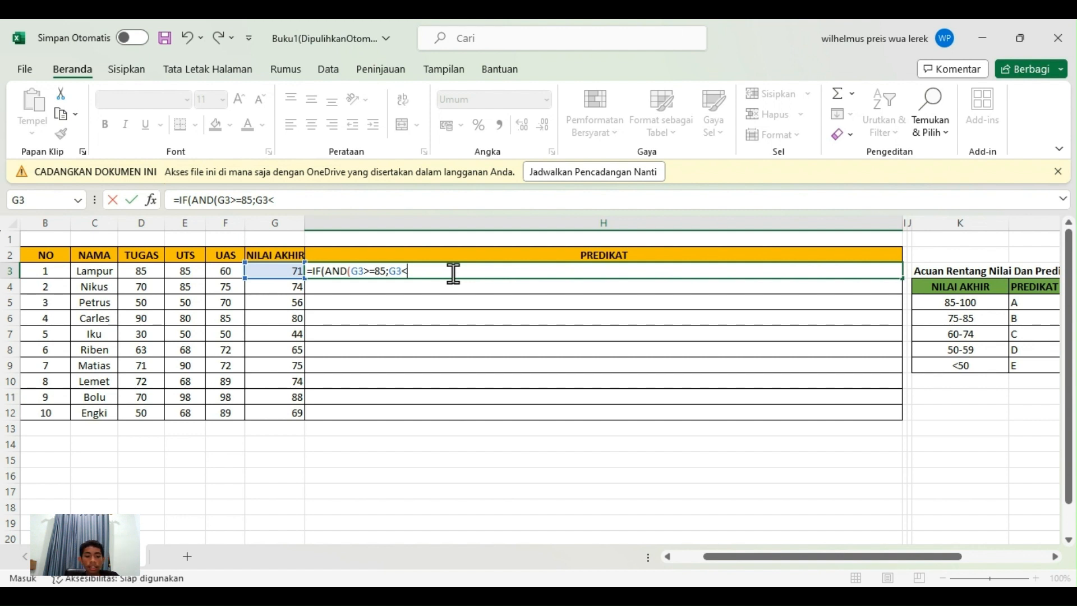
{"action": "type", "text": "100"}
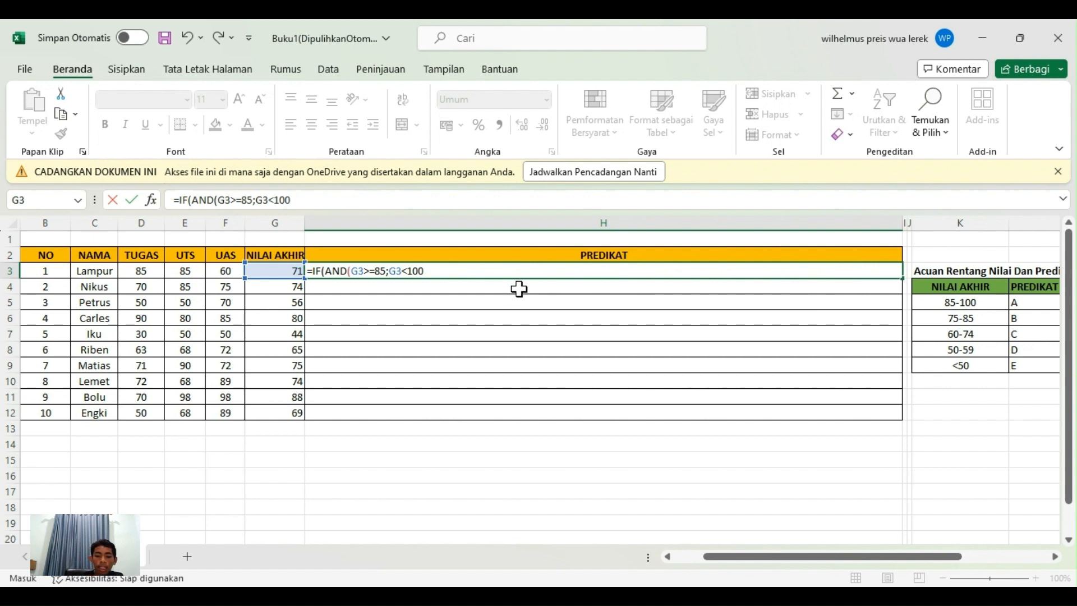
{"action": "type", "text": ")"}
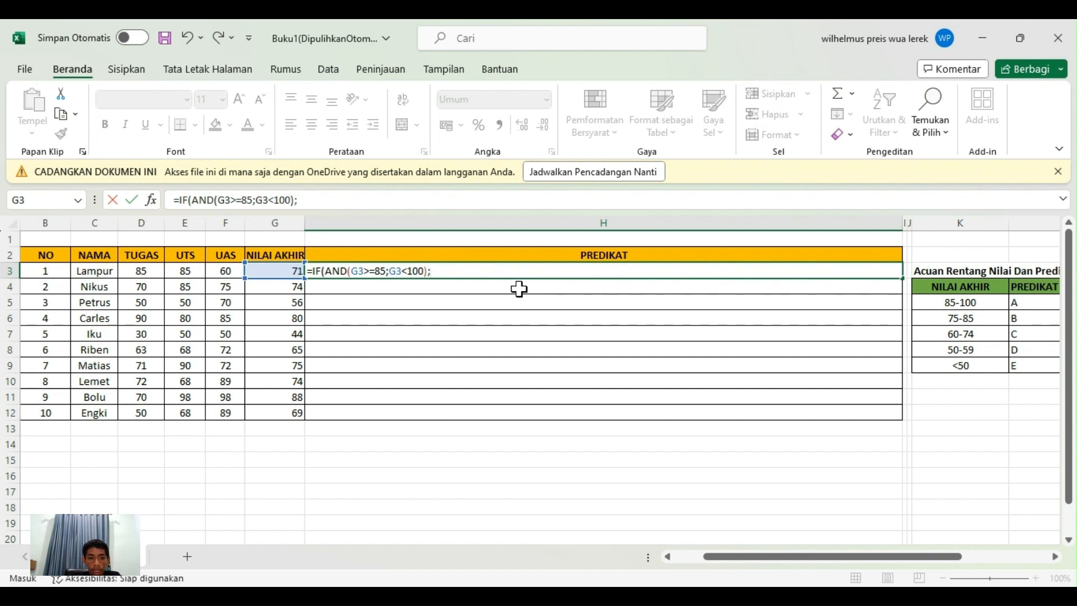
{"action": "type", "text": "\""}
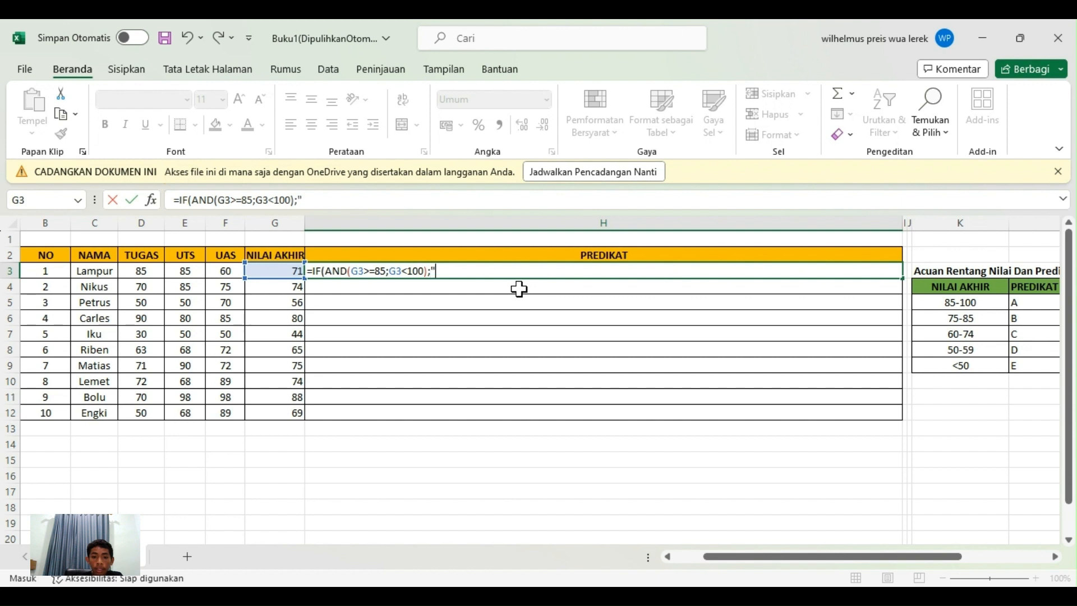
{"action": "type", "text": "A"}
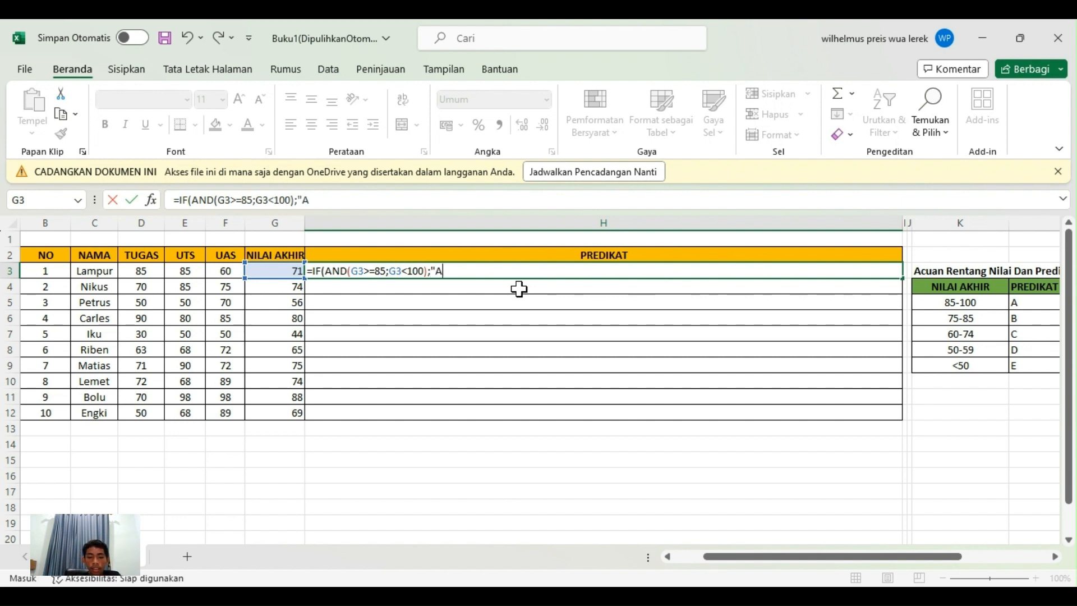
{"action": "type", "text": "\";"}
Nest a second test in the H3 formula with the lower-bound condition IF(AND(G3>=75;
{"action": "type", "text": "I"}
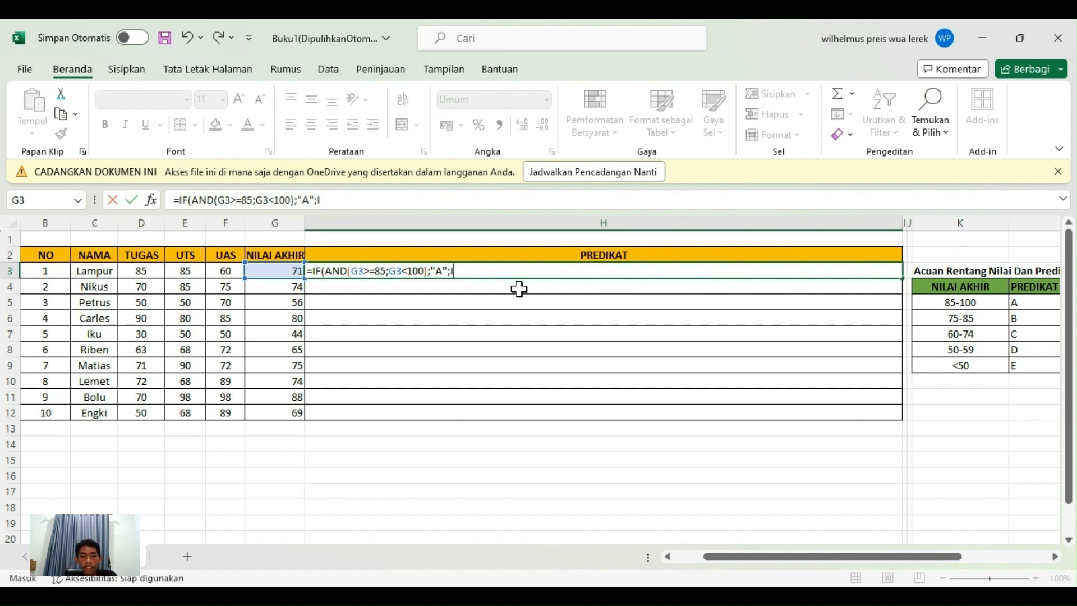
{"action": "type", "text": "F"}
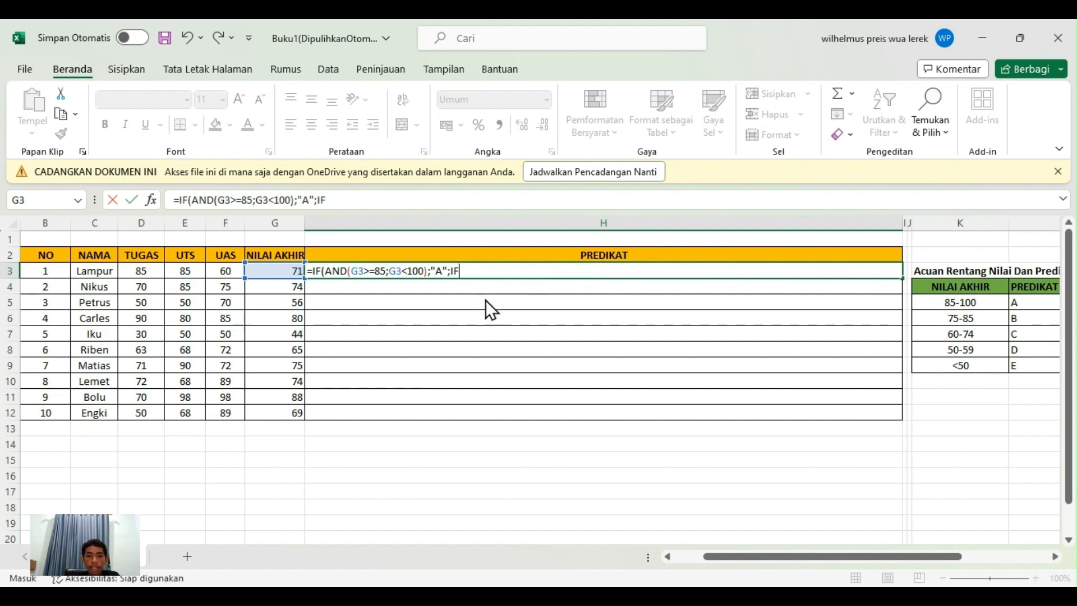
{"action": "type", "text": "("}
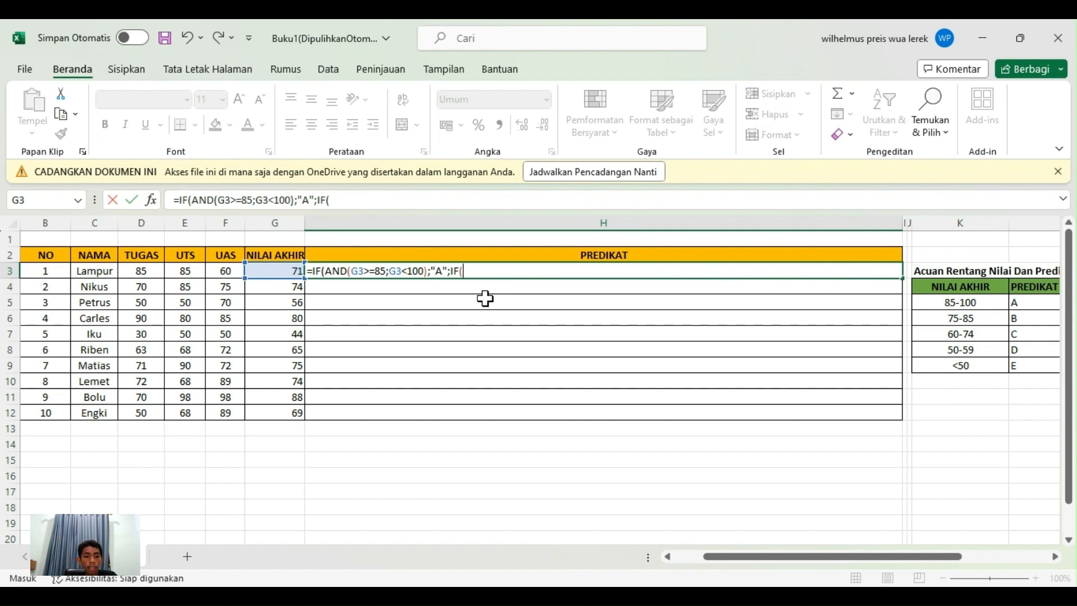
{"action": "type", "text": "AND"}
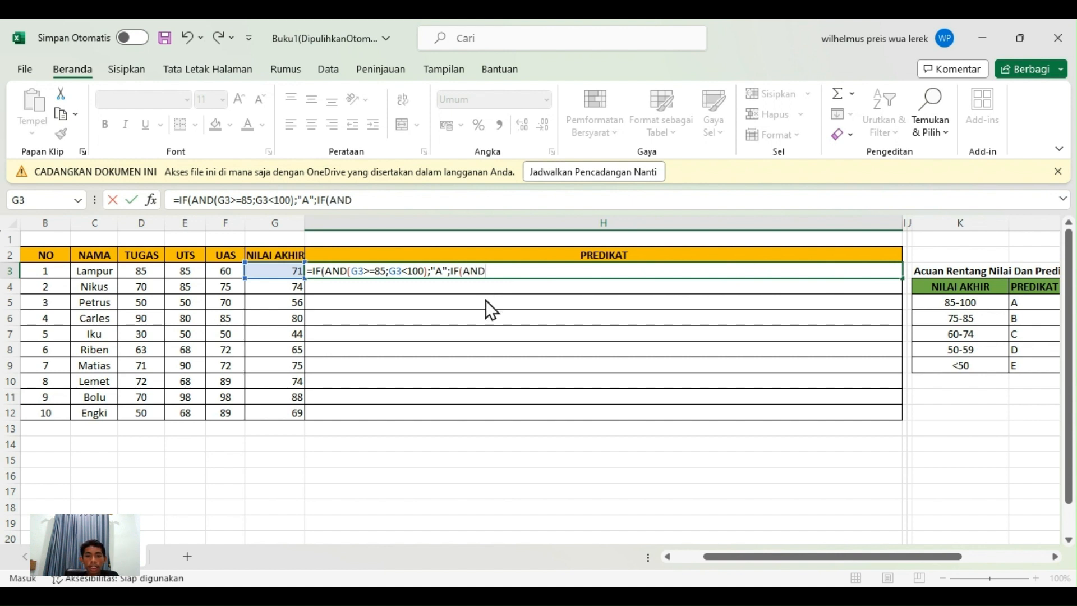
{"action": "type", "text": "("}
{"action": "left_click", "coordinate": [296, 271]}
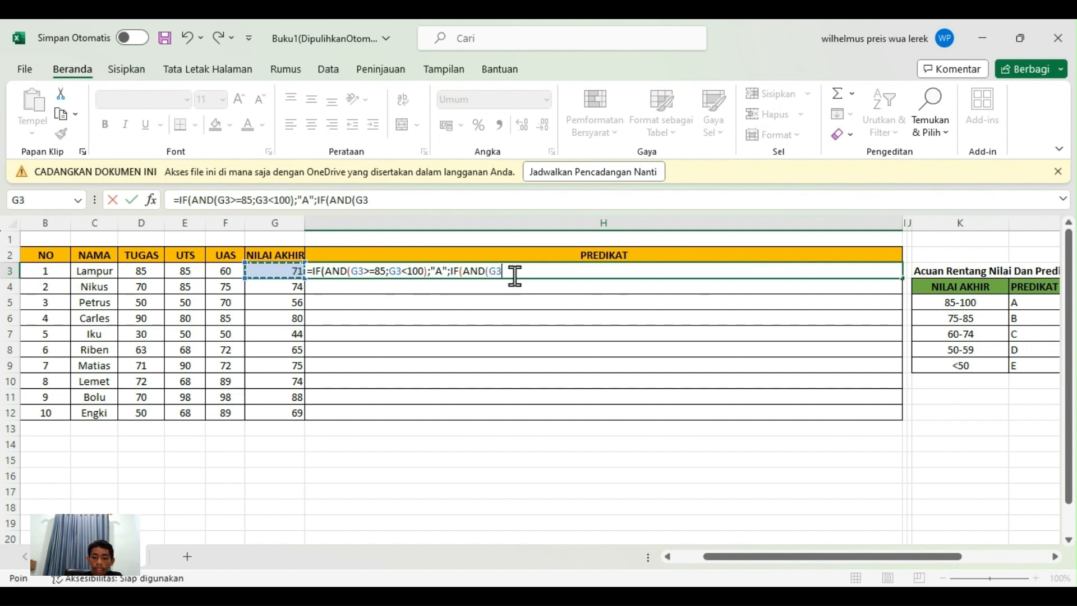
{"action": "type", "text": ">="}
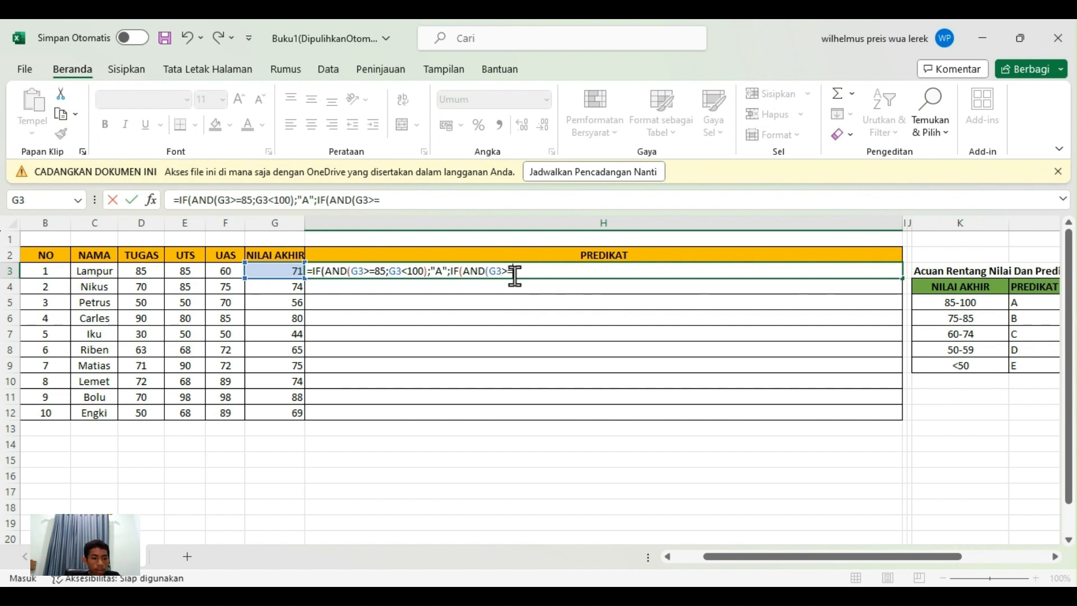
{"action": "type", "text": "75"}
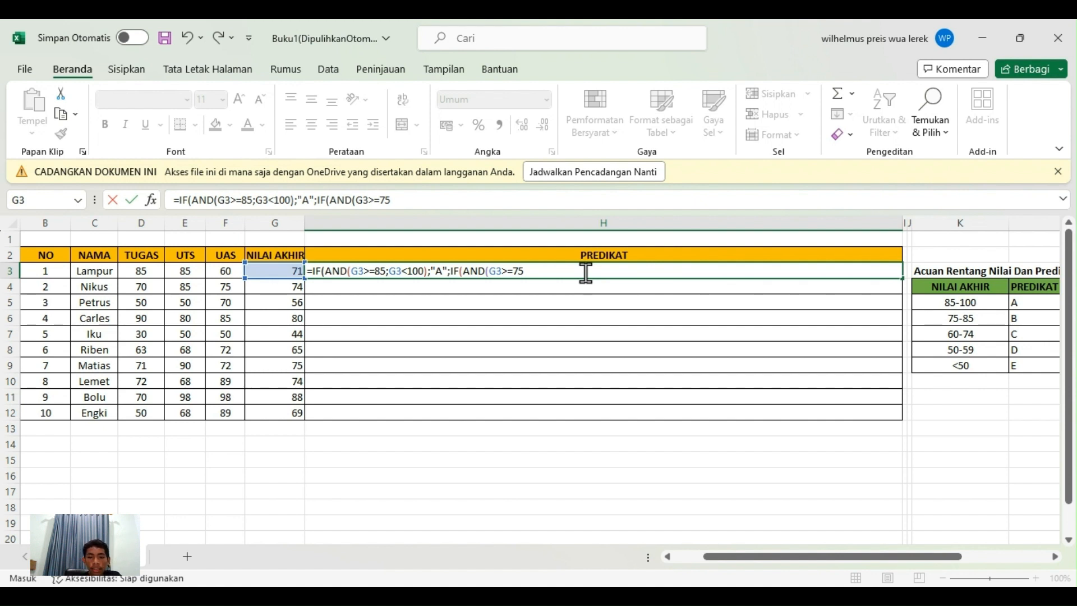
{"action": "type", "text": ";"}
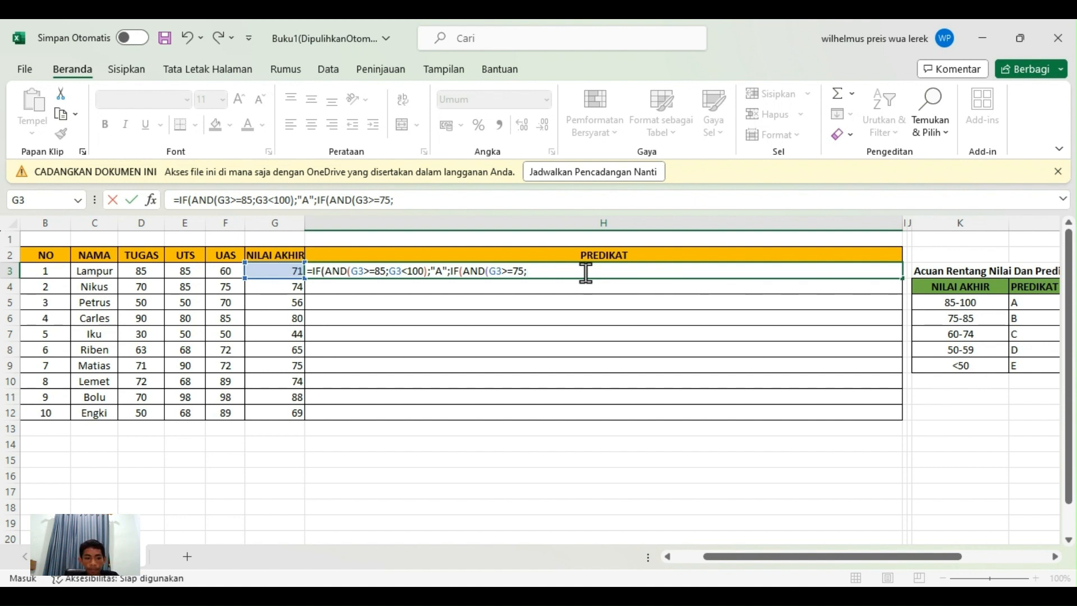
Complete the second condition in the H3 formula with the upper bound G3<85); and the result "B";
{"action": "left_click", "coordinate": [293, 267]}
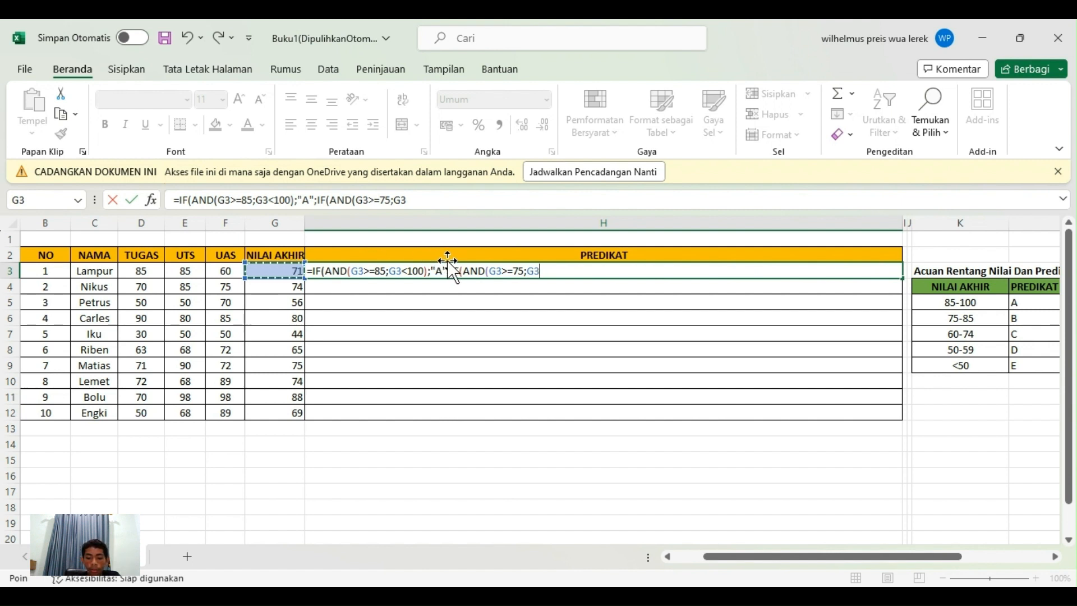
{"action": "type", "text": "<"}
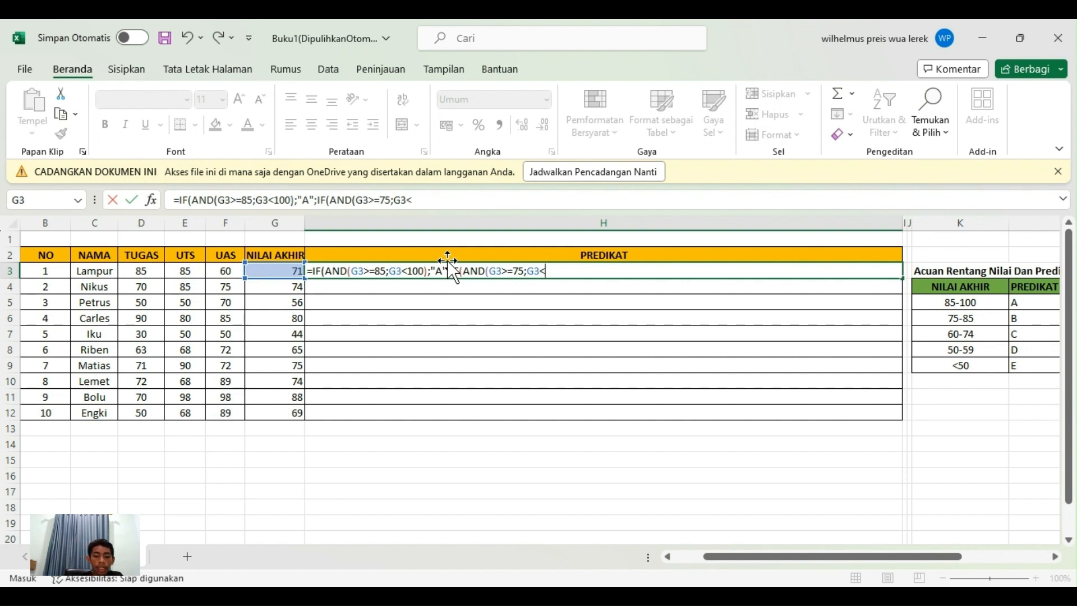
{"action": "type", "text": "85"}
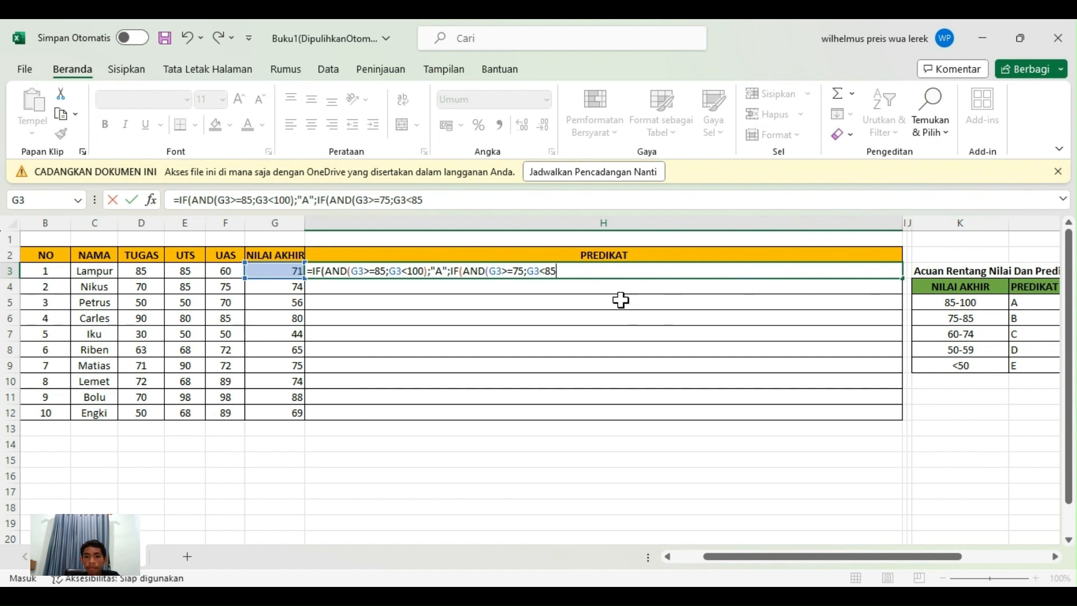
{"action": "type", "text": ")"}
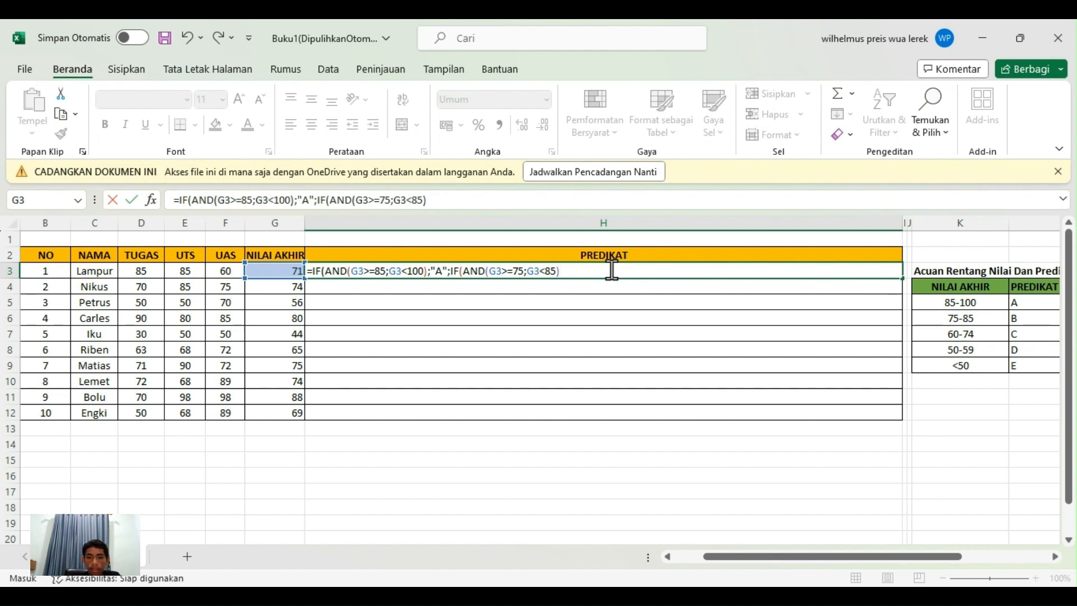
{"action": "type", "text": ";"}
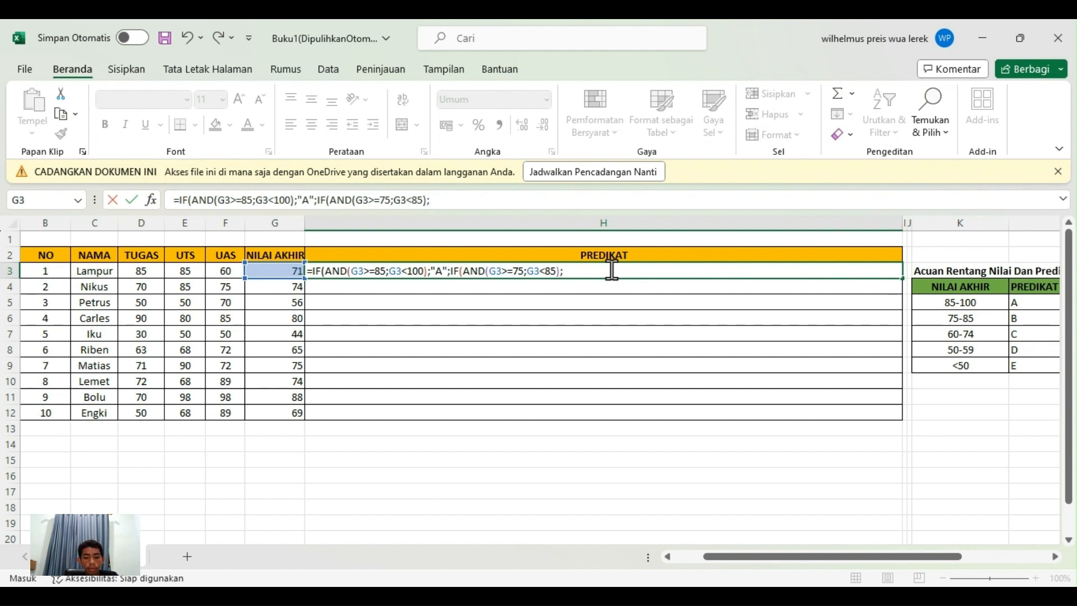
{"action": "type", "text": "\"B\""}
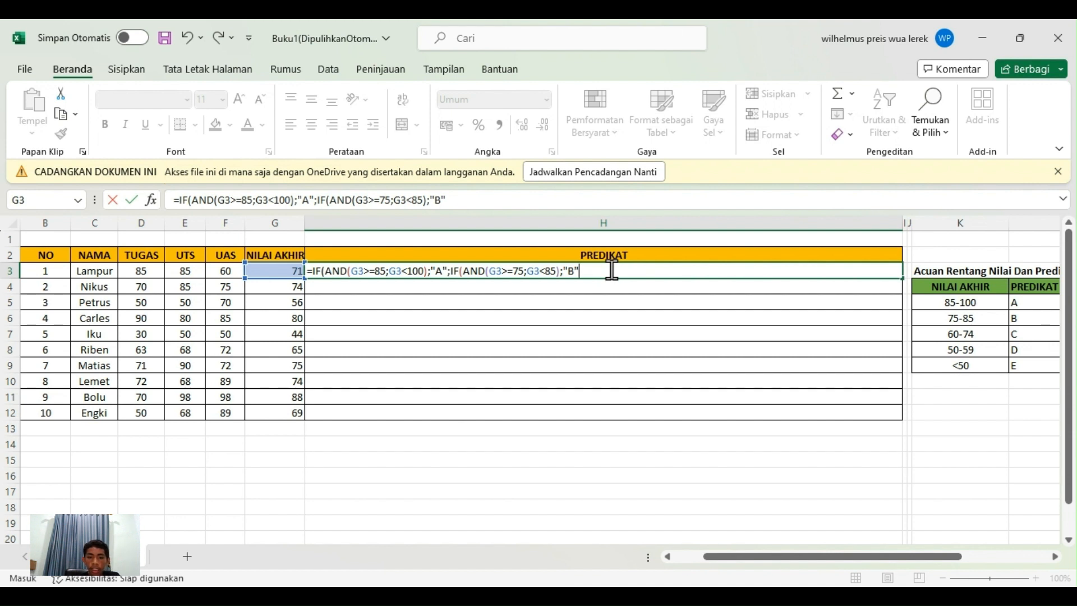
{"action": "type", "text": ";"}
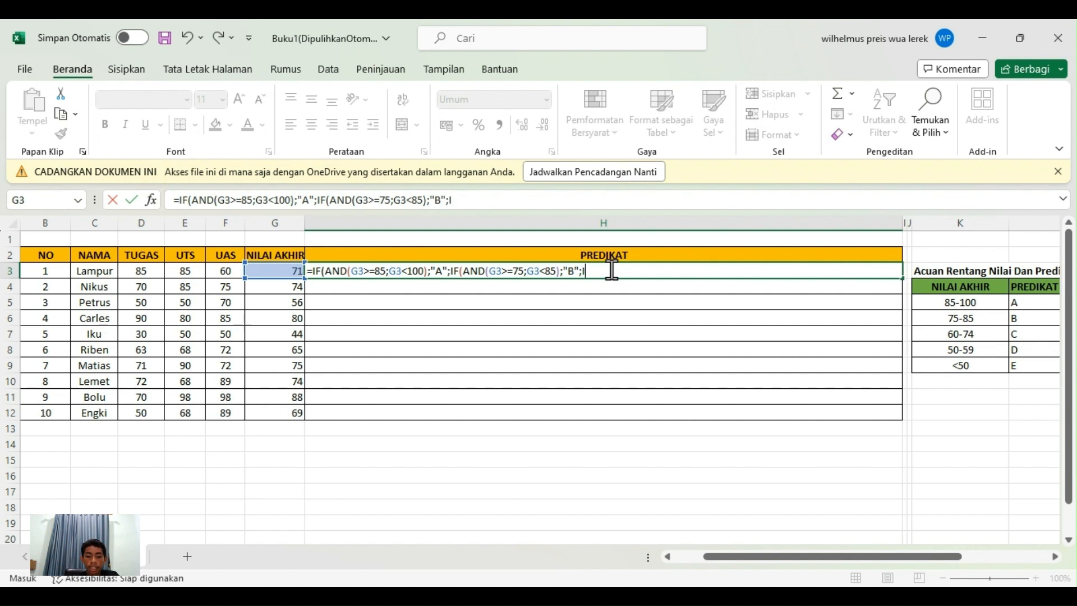
Nest a third test in the H3 formula with the lower-bound condition IF(AND(G3>=60;
{"action": "type", "text": "IF("}
{"action": "type", "text": "AND"}
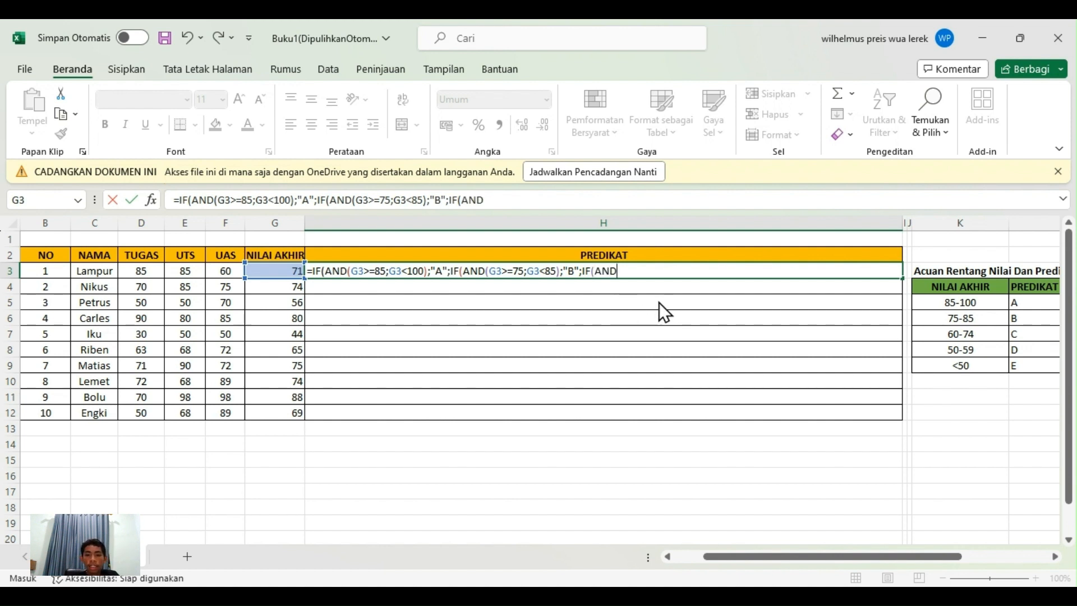
{"action": "type", "text": "("}
{"action": "left_click", "coordinate": [294, 270]}
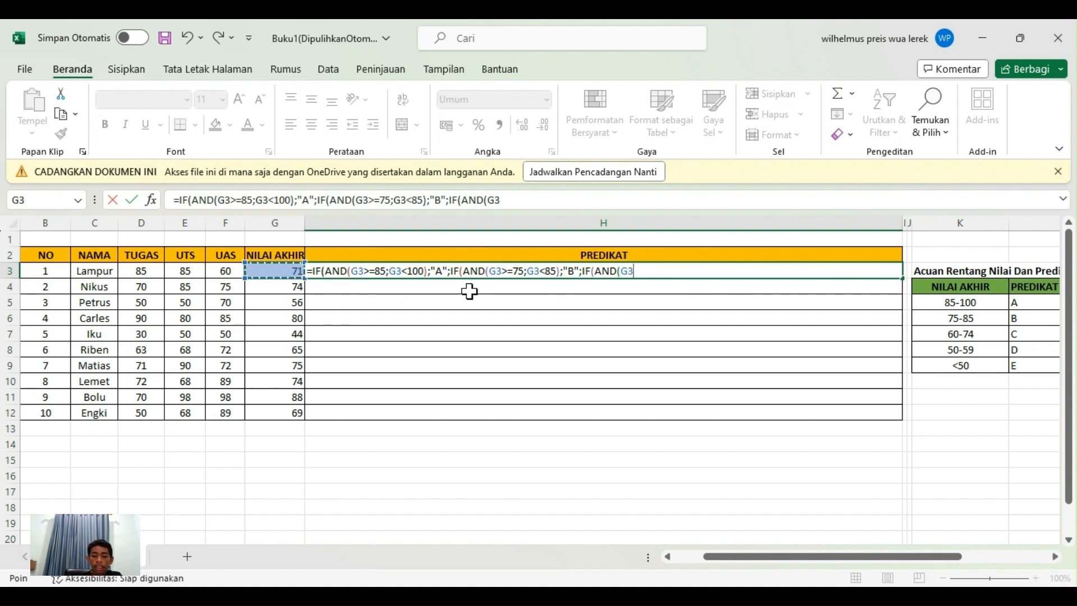
{"action": "type", "text": ">="}
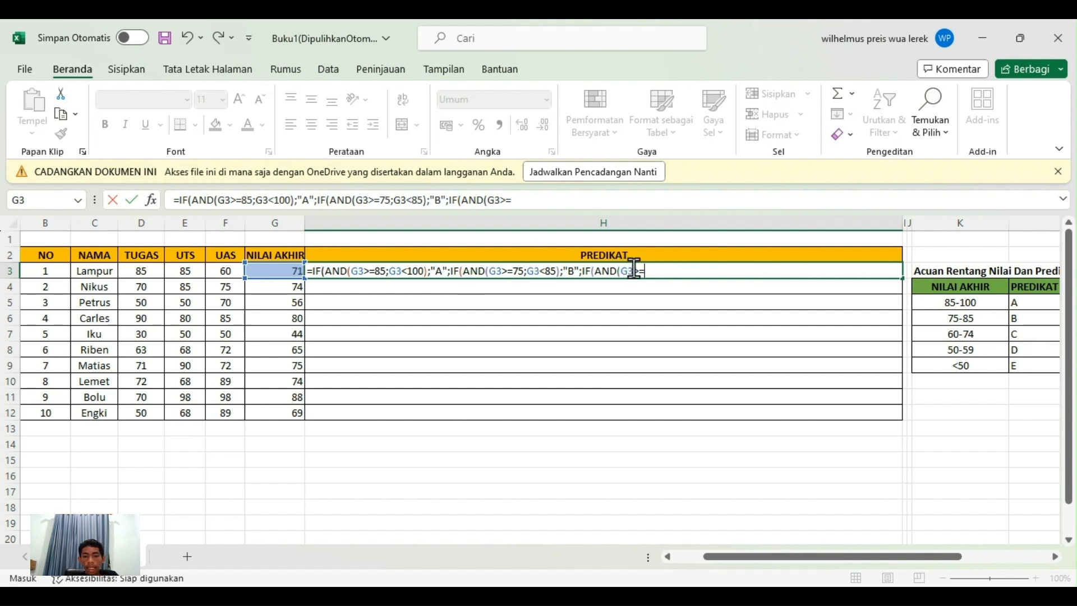
{"action": "type", "text": "6"}
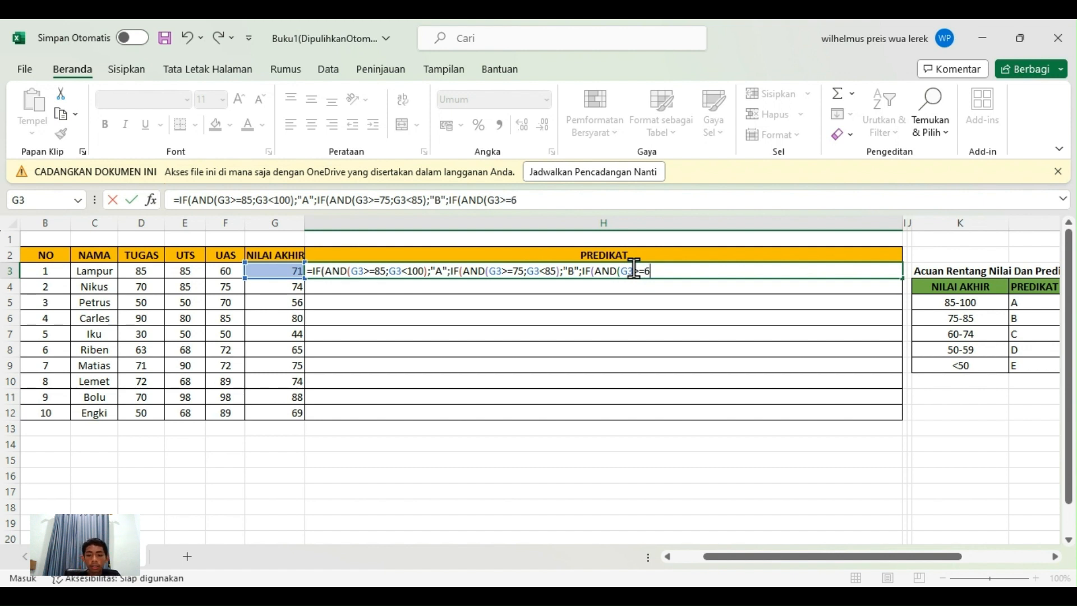
{"action": "type", "text": "0;"}
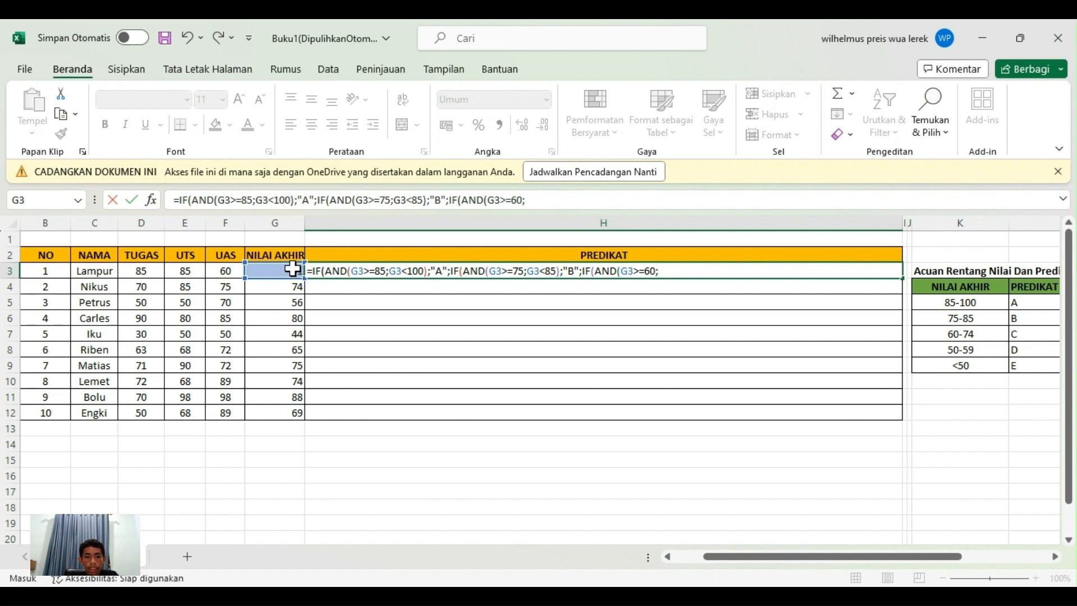
Complete the third condition in the H3 formula with the upper bound G3<75); and the result "C"
{"action": "left_click", "coordinate": [292, 270]}
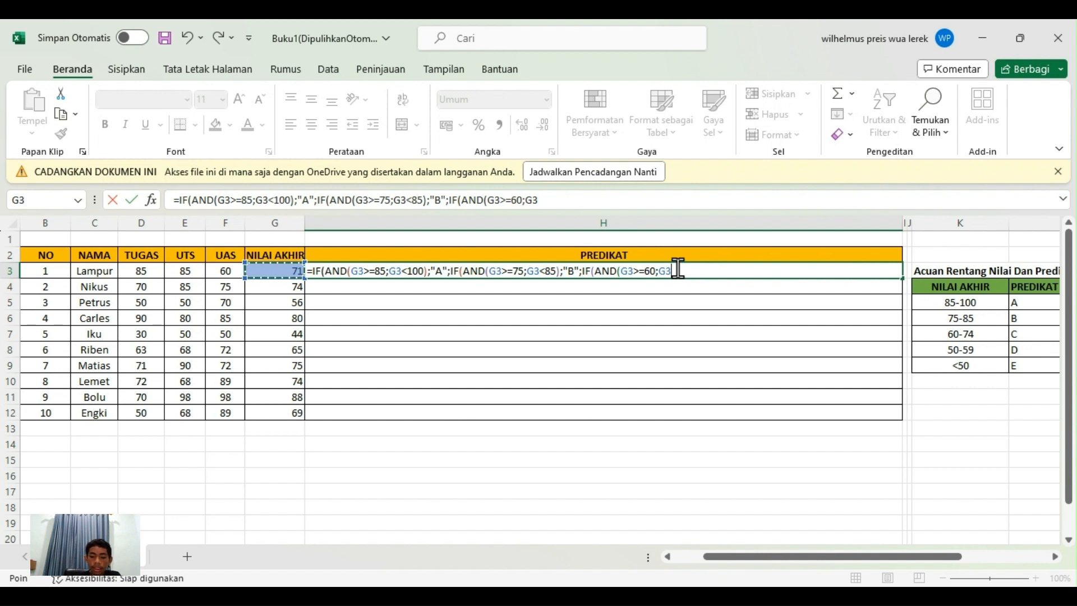
{"action": "type", "text": "<"}
{"action": "type", "text": "75"}
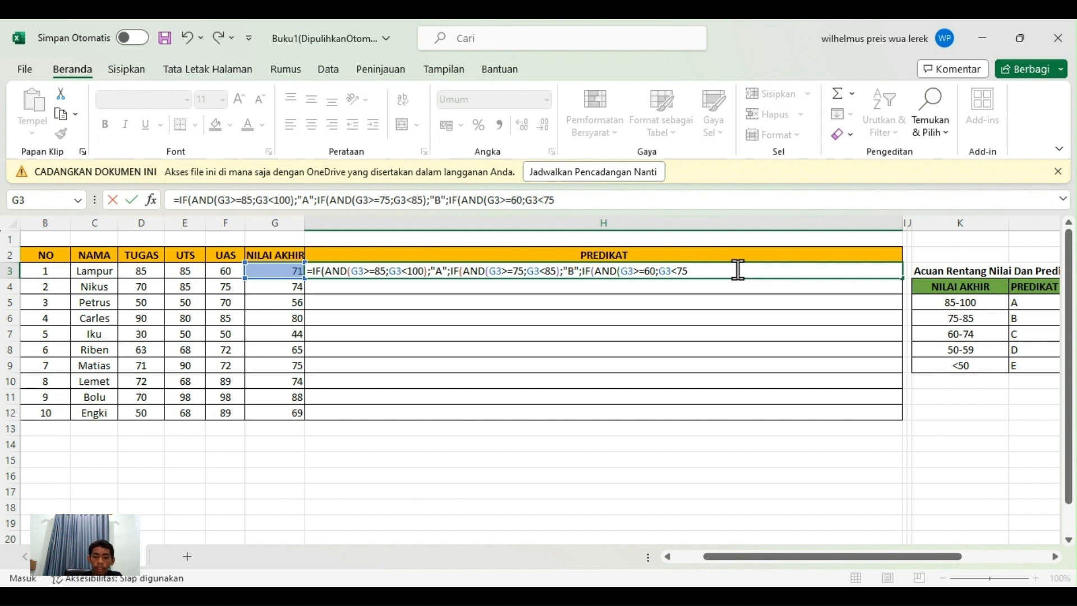
{"action": "type", "text": ")"}
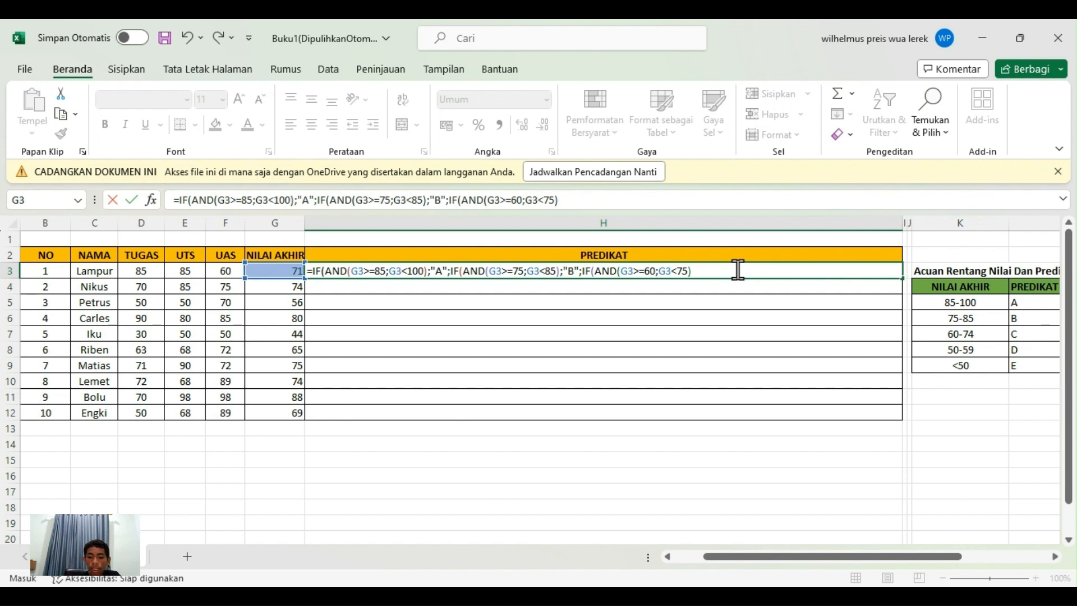
{"action": "type", "text": ";"}
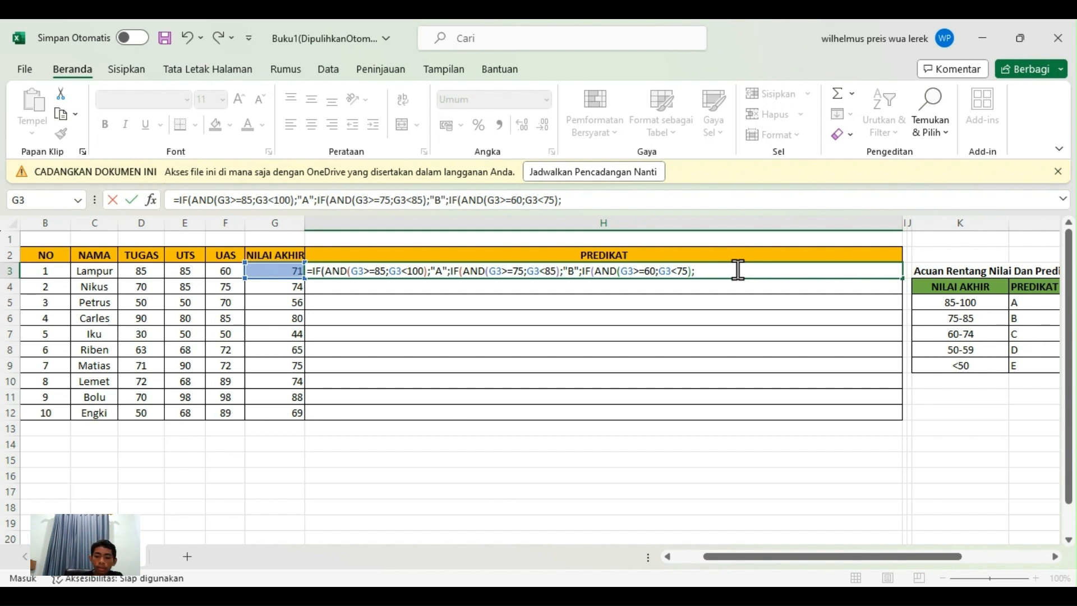
{"action": "type", "text": "\"C\""}
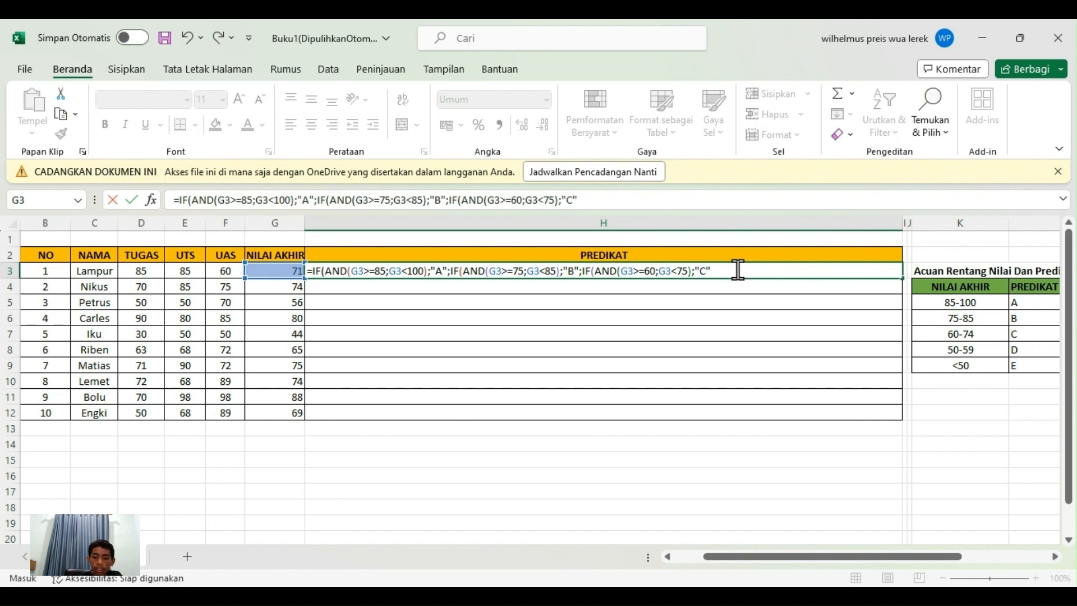
Nest a fourth test after "C" in the H3 formula with the lower-bound condition ;IF(AND(G3>=50;
{"action": "type", "text": ";IF"}
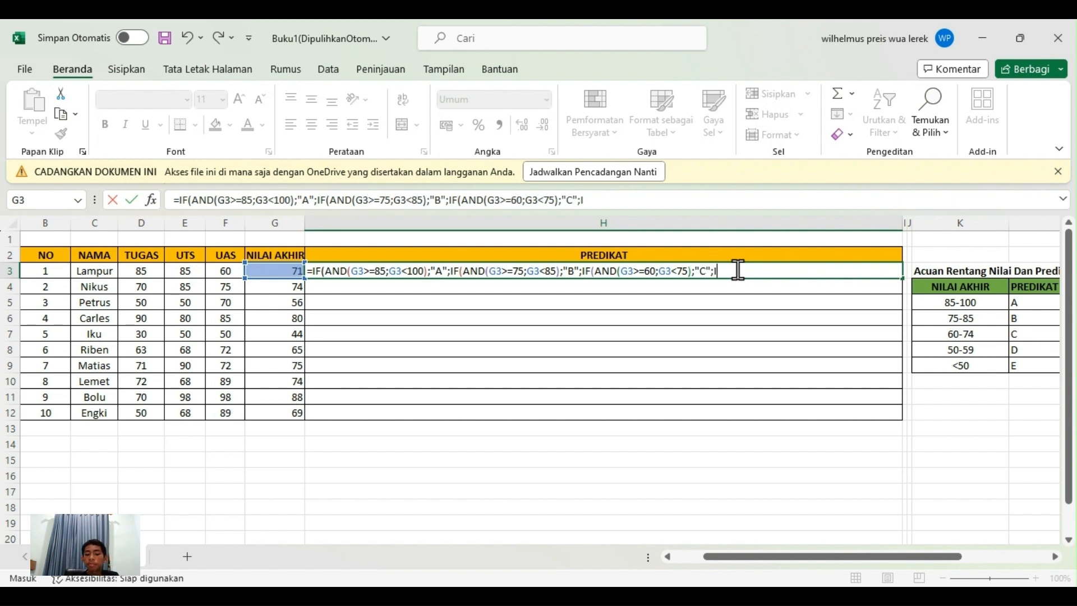
{"action": "key", "text": "BackSpace"}
{"action": "key", "text": "BackSpace"}
{"action": "type", "text": "IF("}
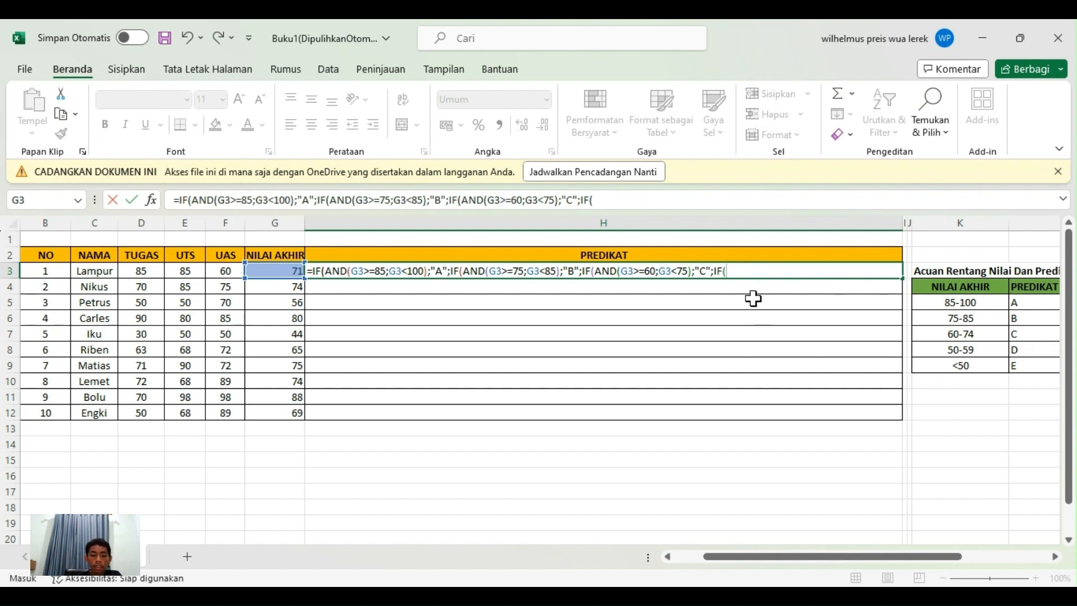
{"action": "type", "text": "AND"}
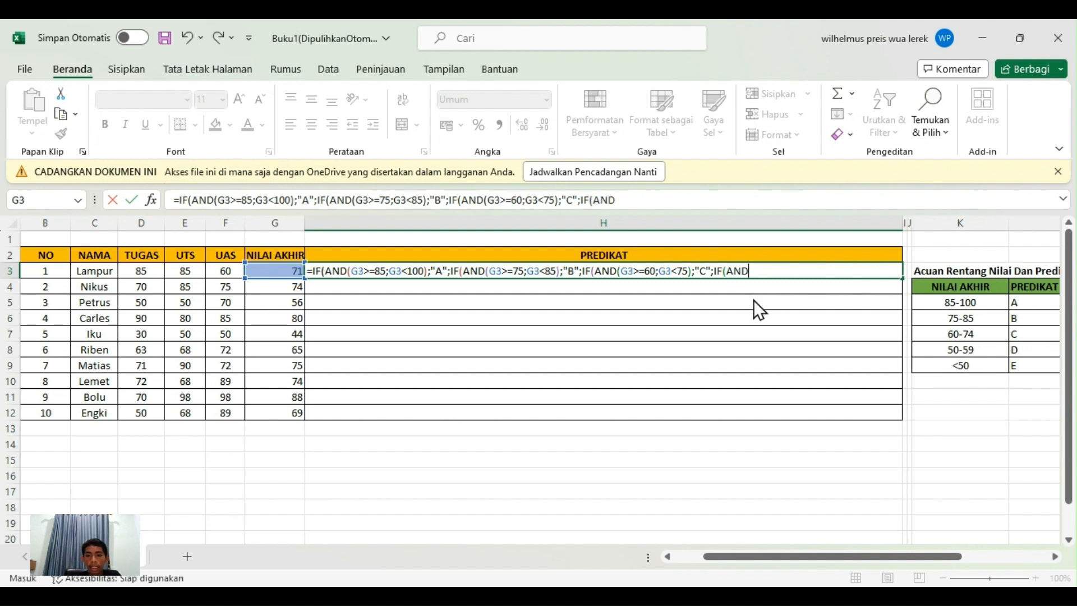
{"action": "type", "text": "("}
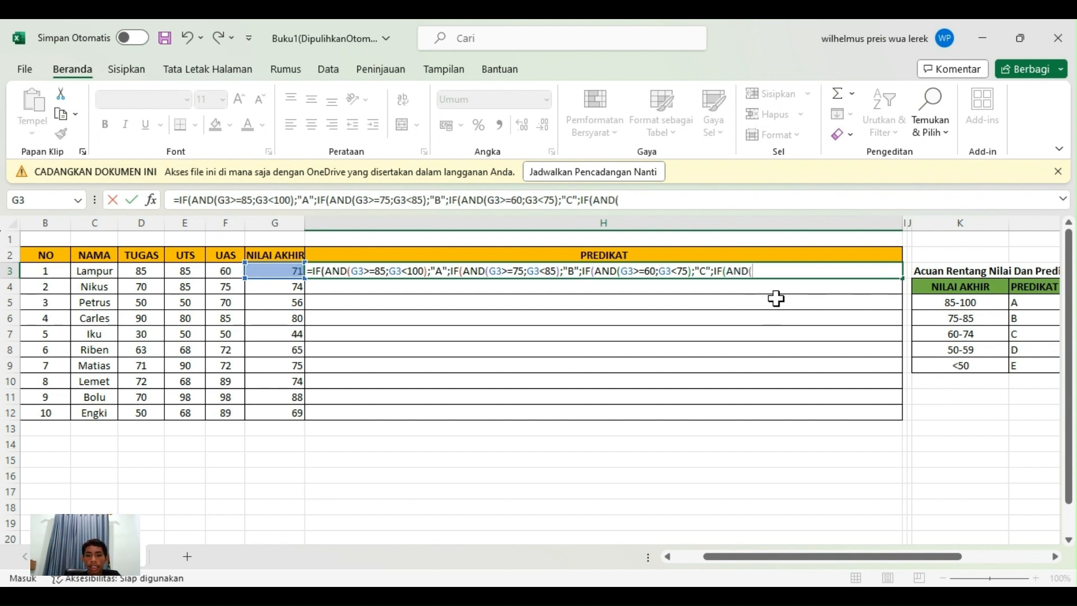
{"action": "left_click", "coordinate": [295, 270]}
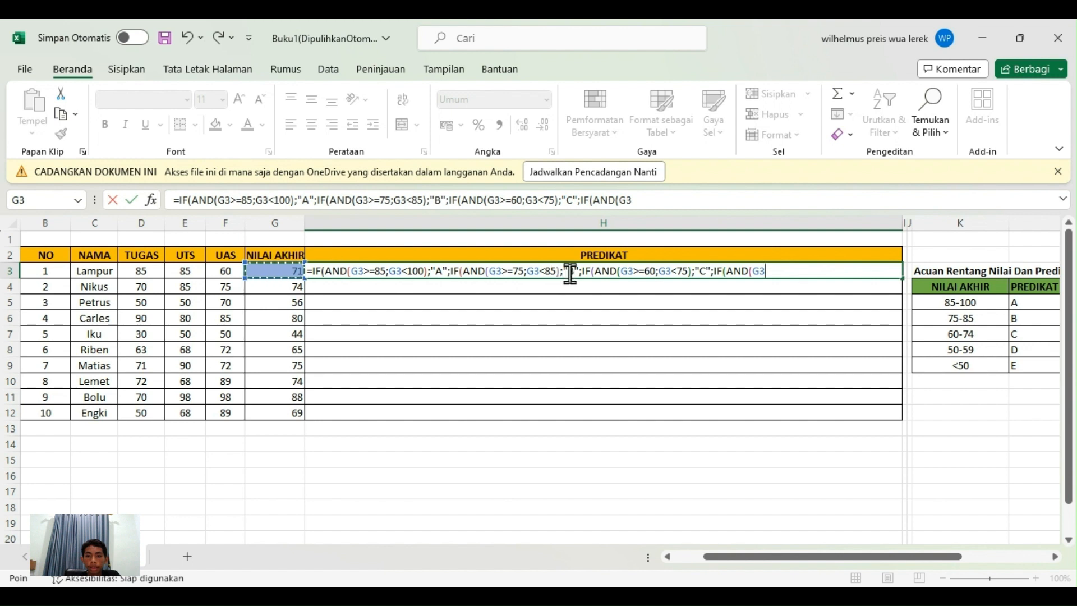
{"action": "type", "text": ">"}
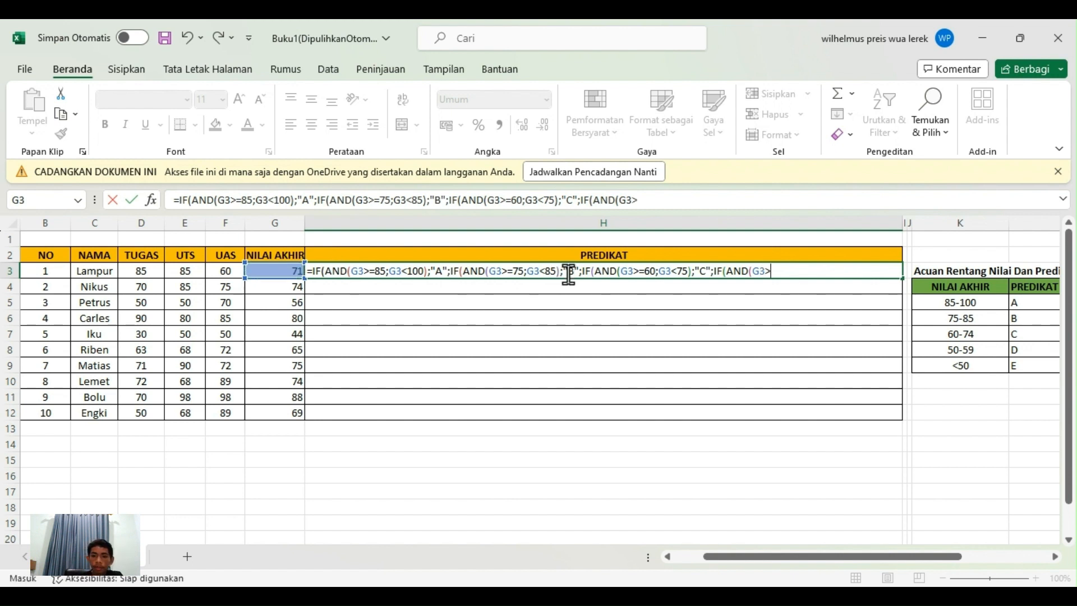
{"action": "type", "text": "="}
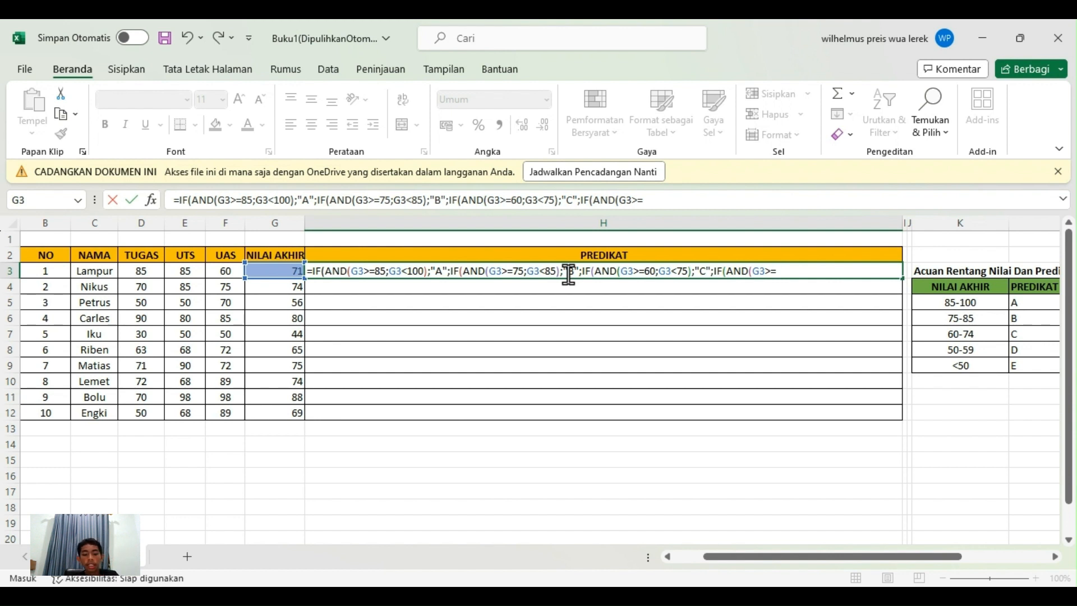
{"action": "type", "text": "50"}
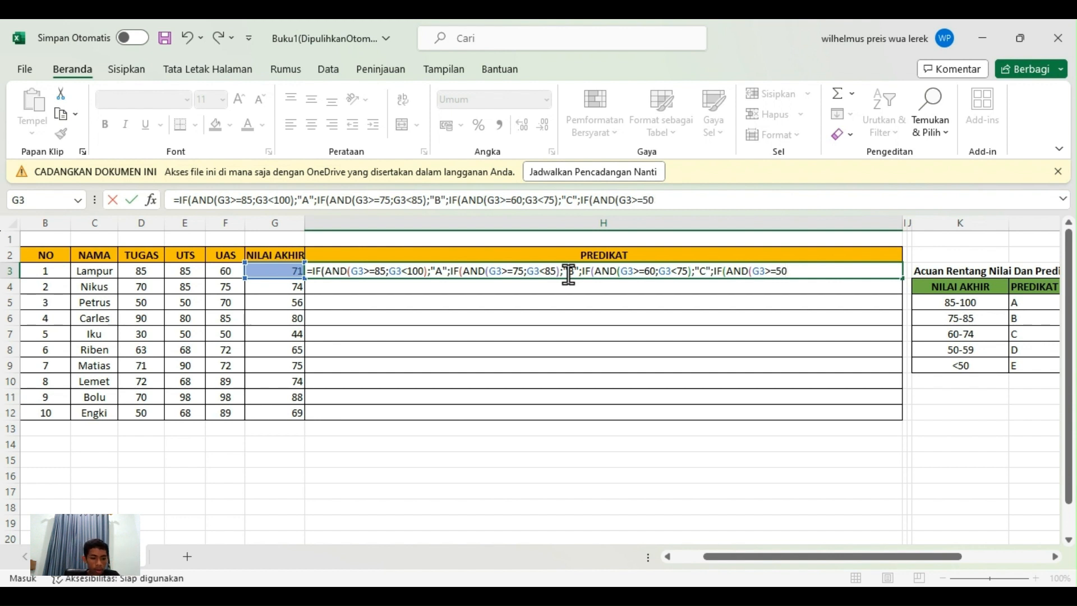
{"action": "type", "text": ";"}
Complete the fourth condition in the H3 formula with the upper bound G3<60); and the result "D"
{"action": "left_click", "coordinate": [296, 274]}
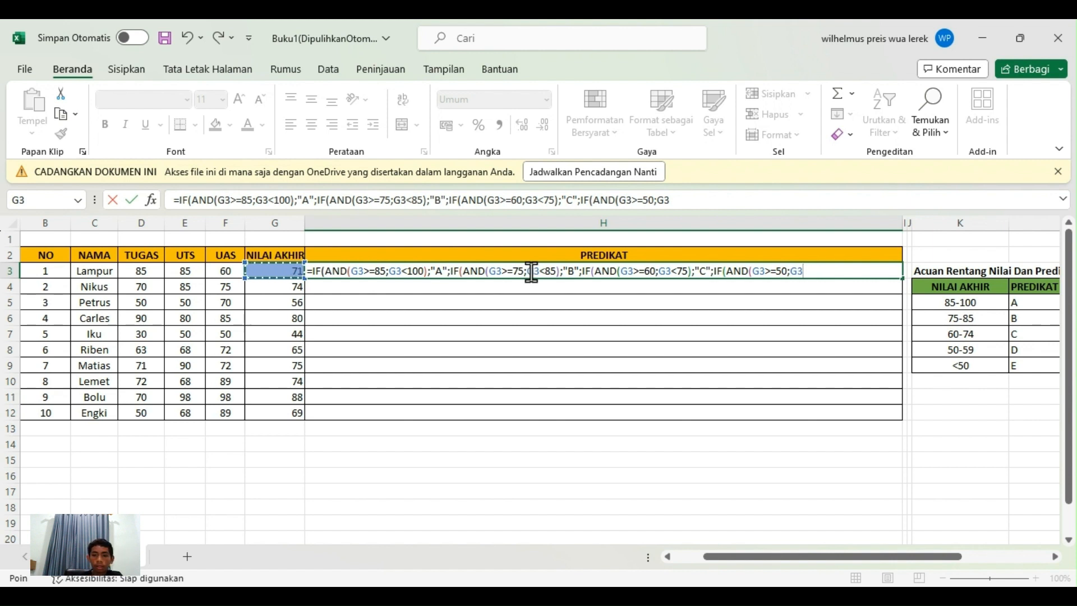
{"action": "type", "text": "<"}
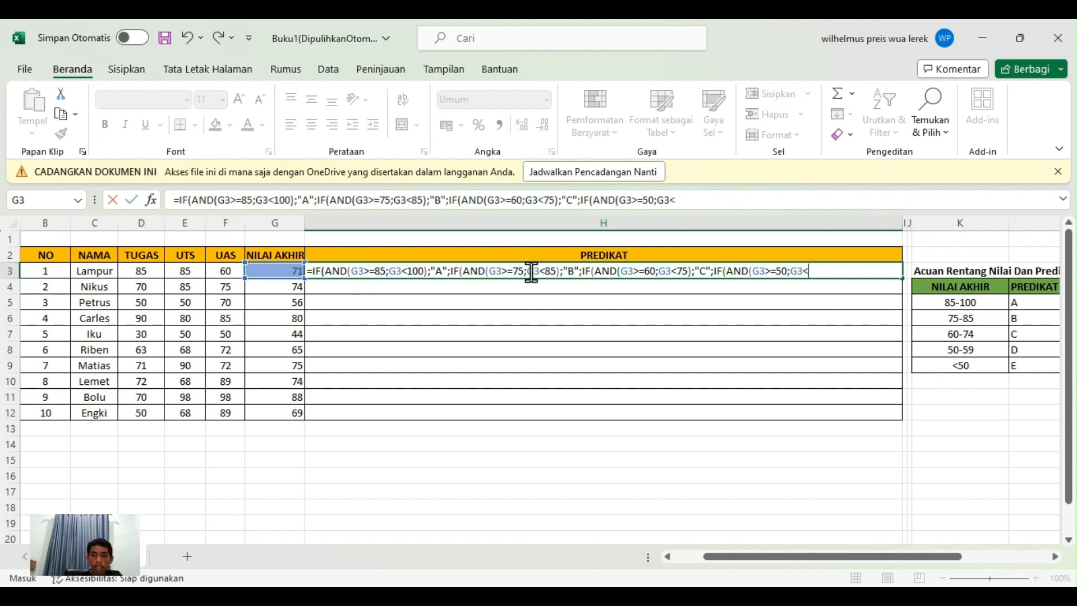
{"action": "type", "text": "60);"}
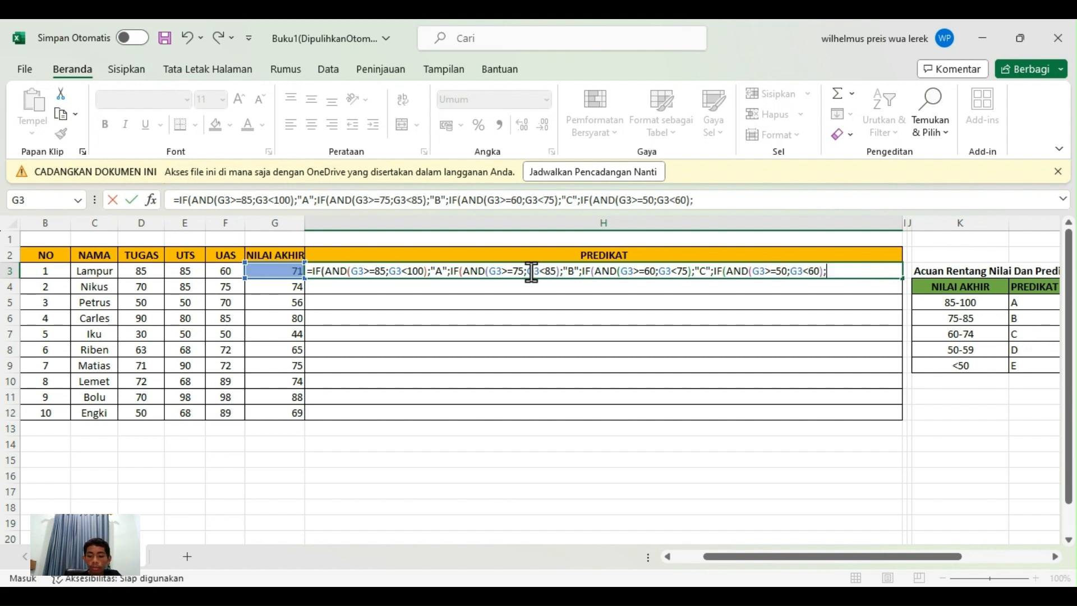
{"action": "type", "text": "\""}
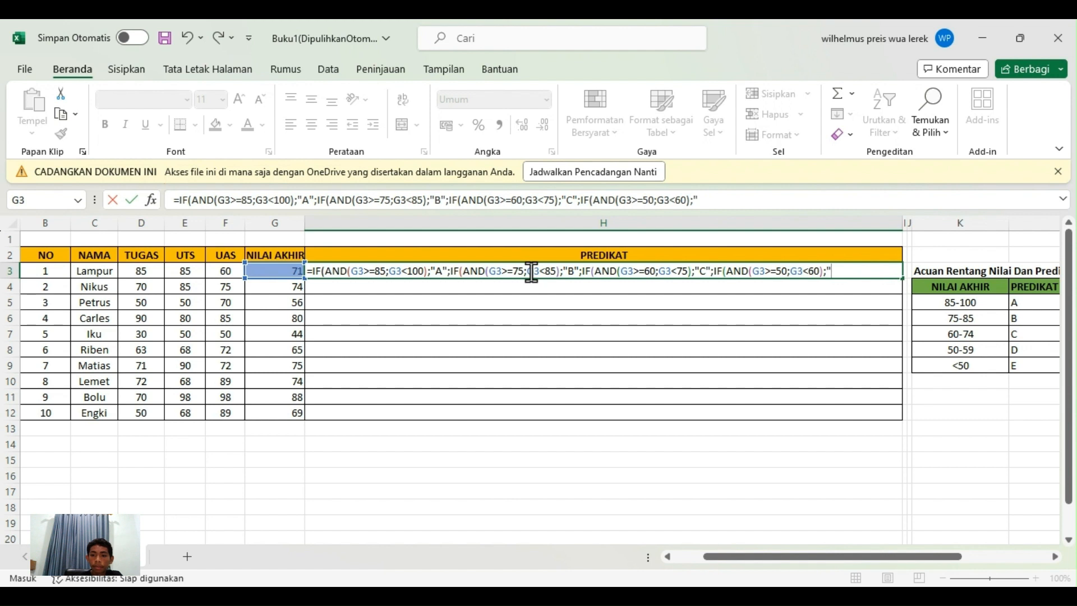
{"action": "type", "text": "D\""}
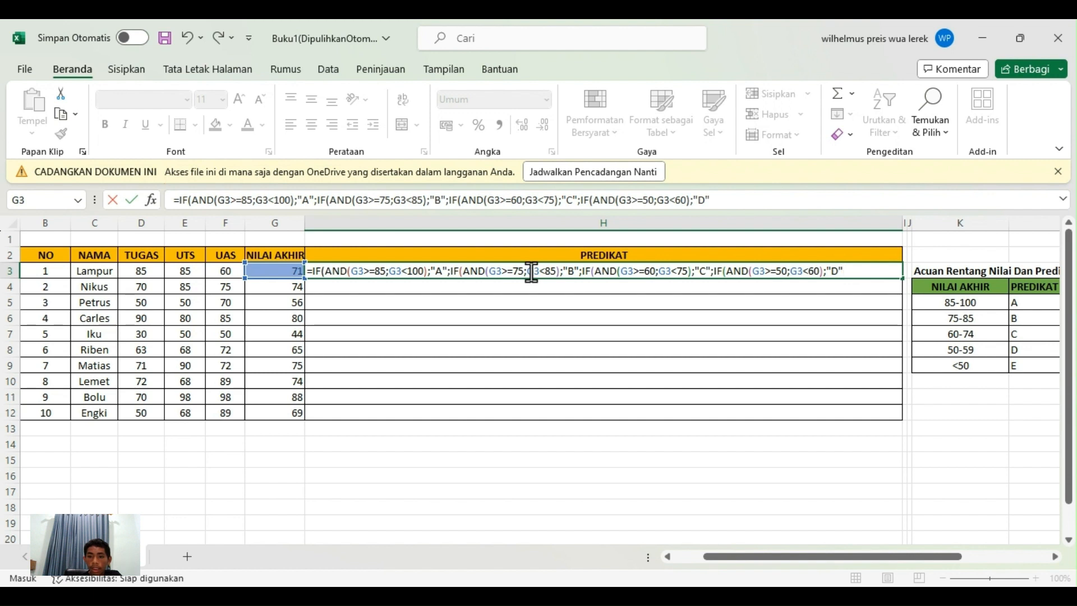
Finish the H3 formula with the fallback result ;"E" and four closing parentheses, and fill it down the PREDIKAT column to H12
{"action": "type", "text": ";"}
{"action": "type", "text": "\"E\""}
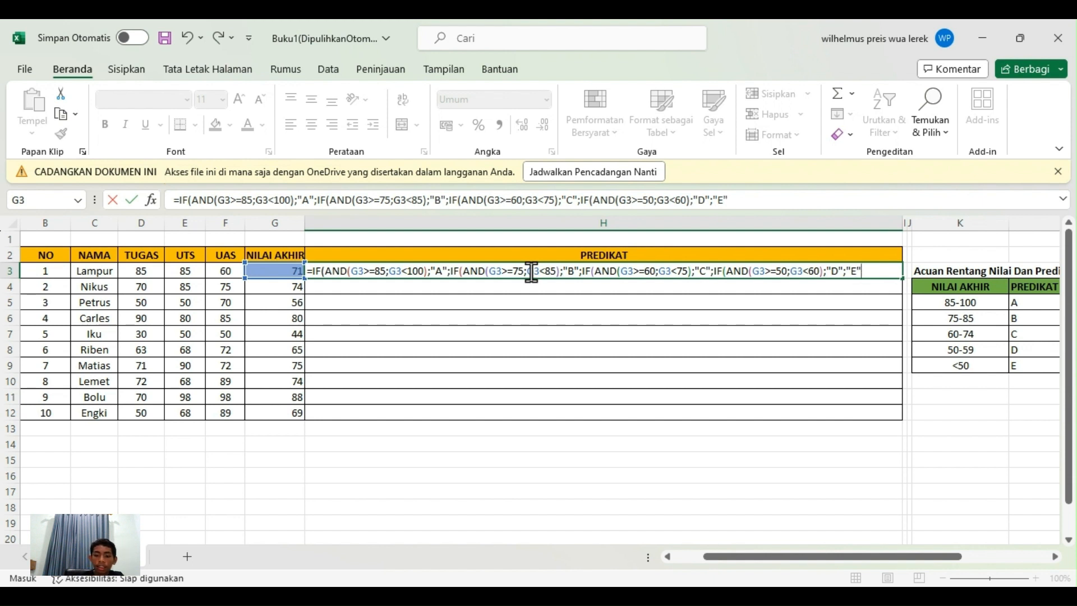
{"action": "type", "text": "))))"}
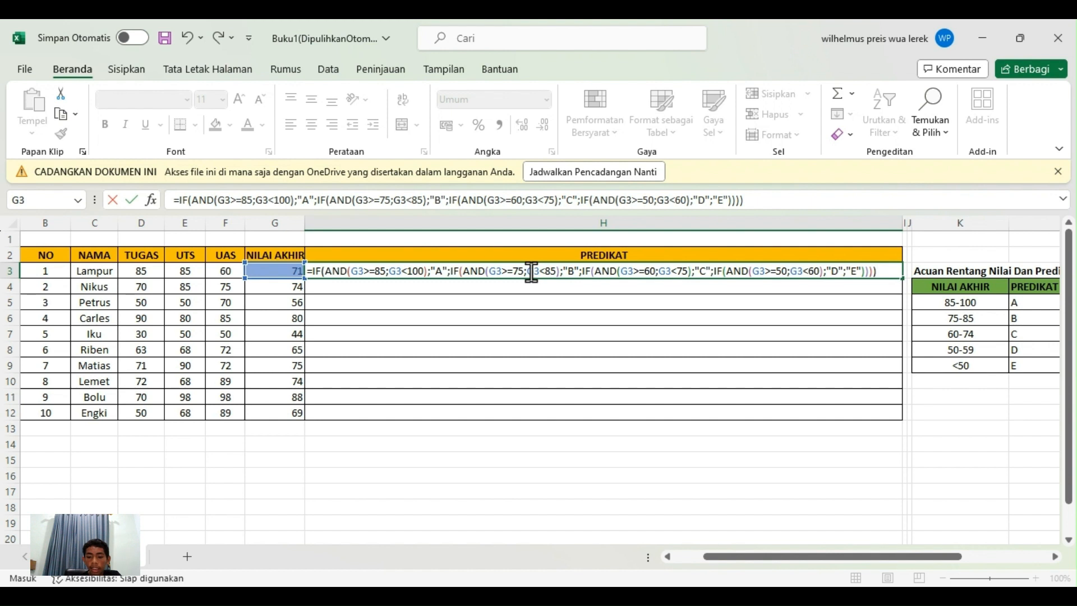
{"action": "key", "text": "Return"}
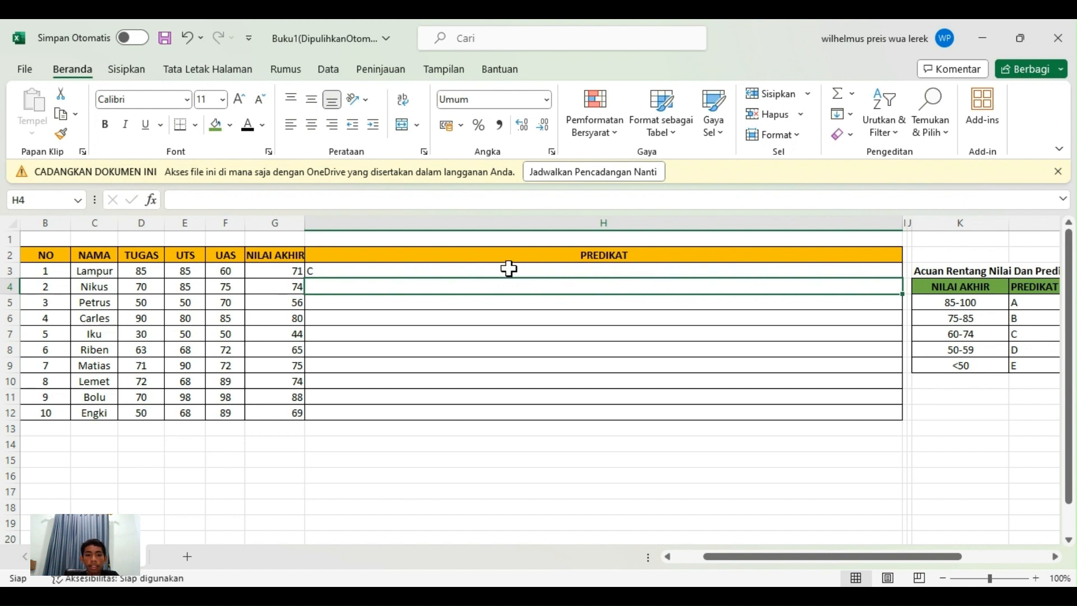
{"action": "left_click", "coordinate": [898, 272]}
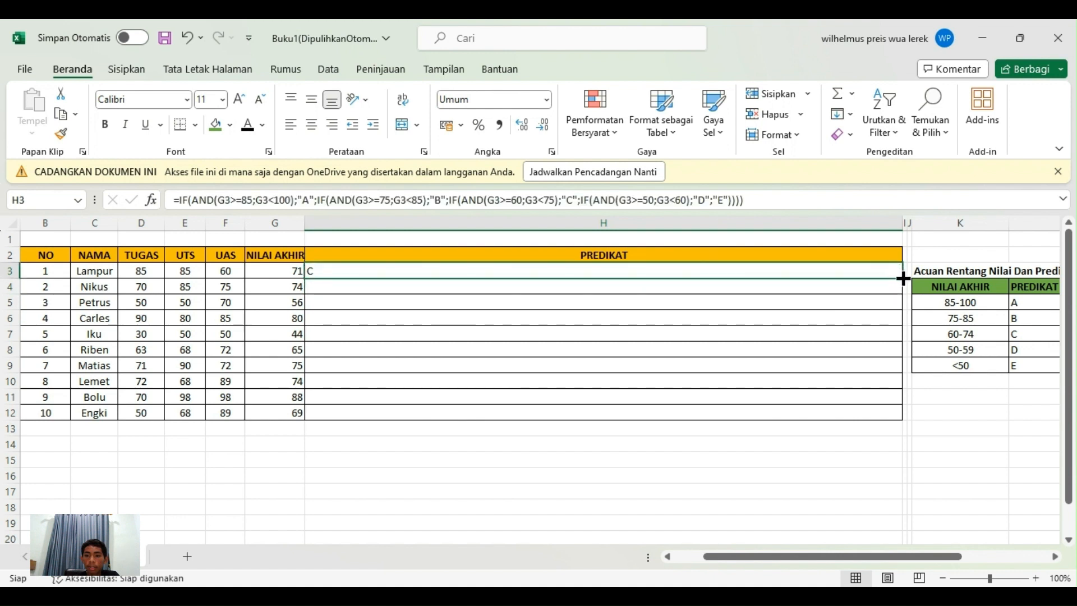
{"action": "left_click_drag", "start_coordinate": [902, 279], "coordinate": [902, 421]}
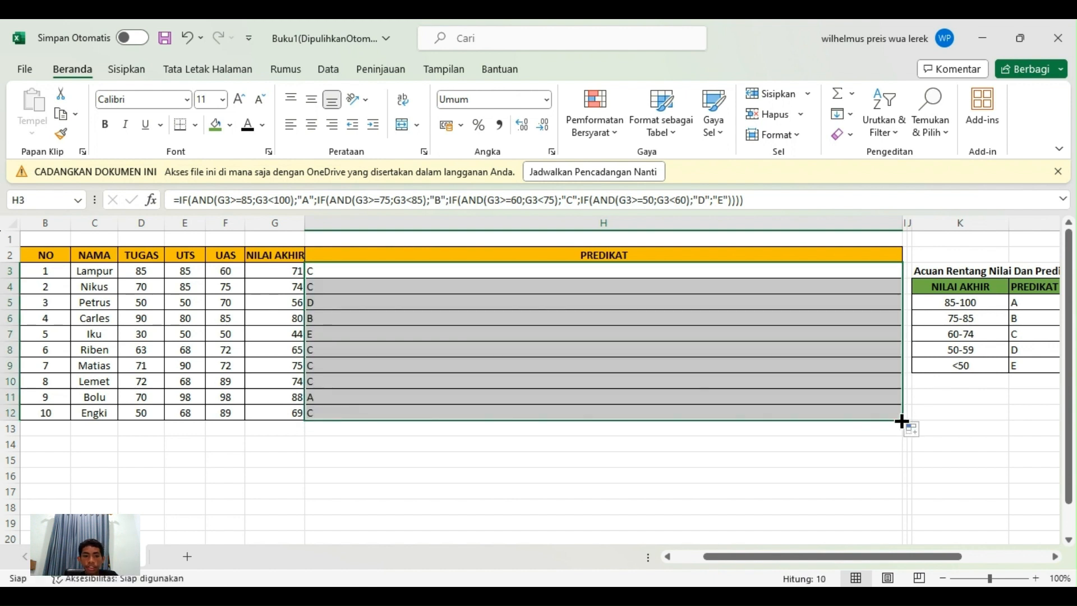